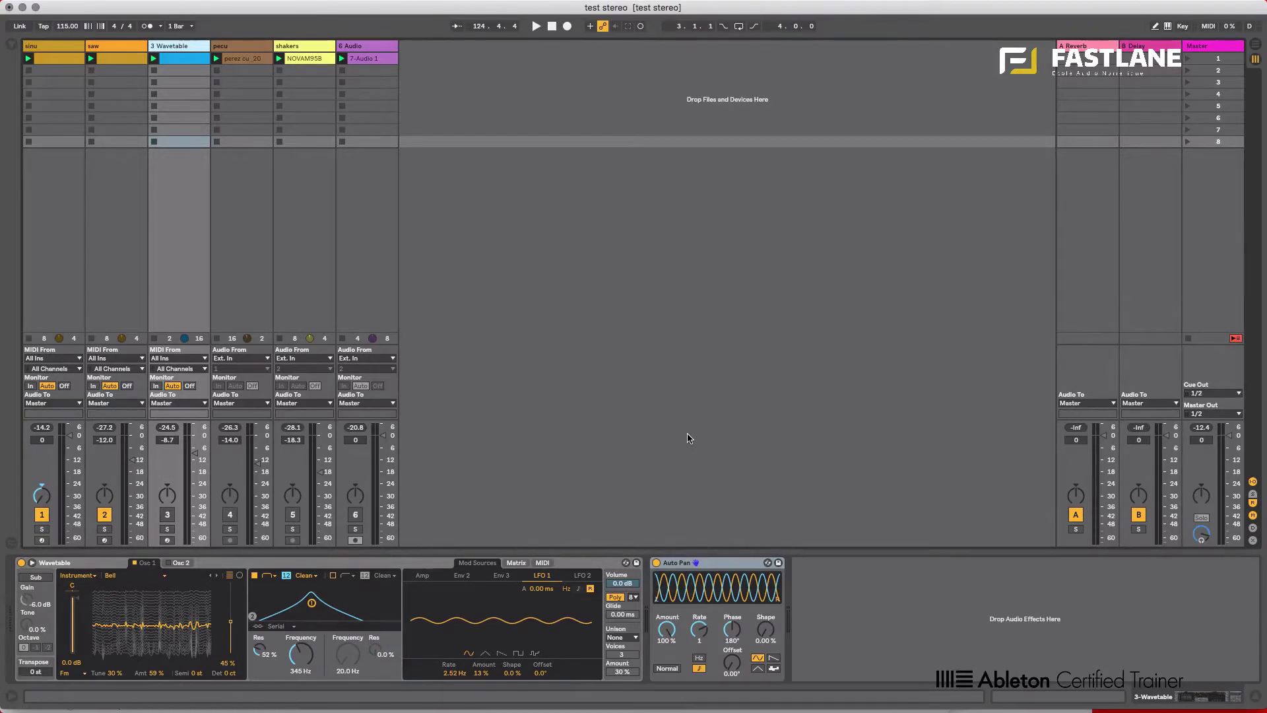
# - Centre the sinu track's pan and switch the saw track off so sinu plays alone
pyautogui.click(40, 491)
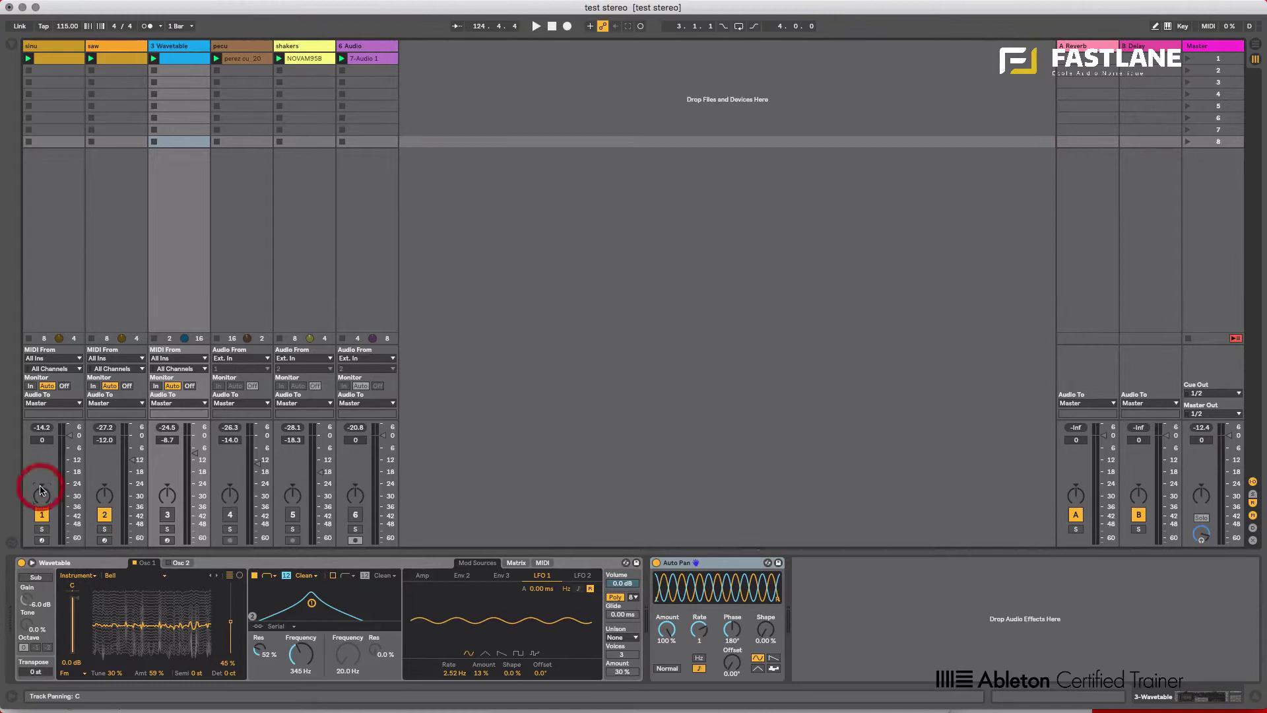
pyautogui.press('Delete')
pyautogui.click(105, 514)
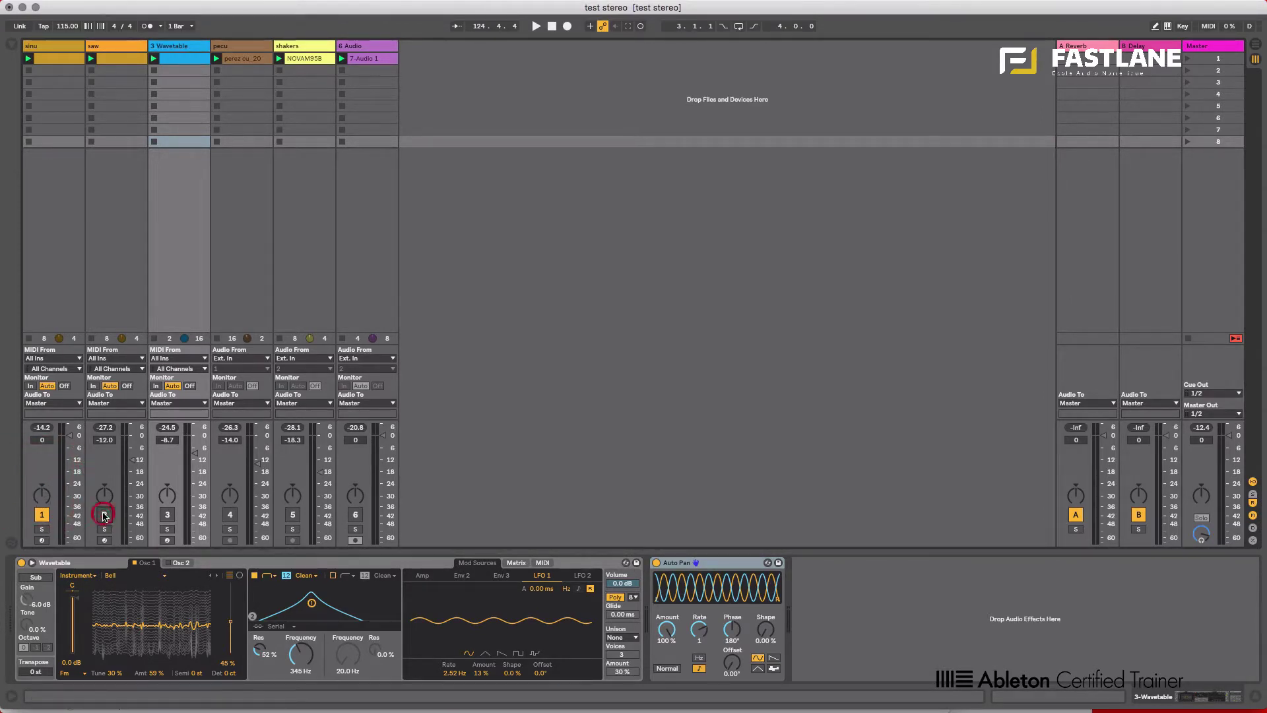
pyautogui.click(50, 50)
# - Play sinu alone, then saw alone, then stop with both tracks back on and saw selected
pyautogui.press('space')
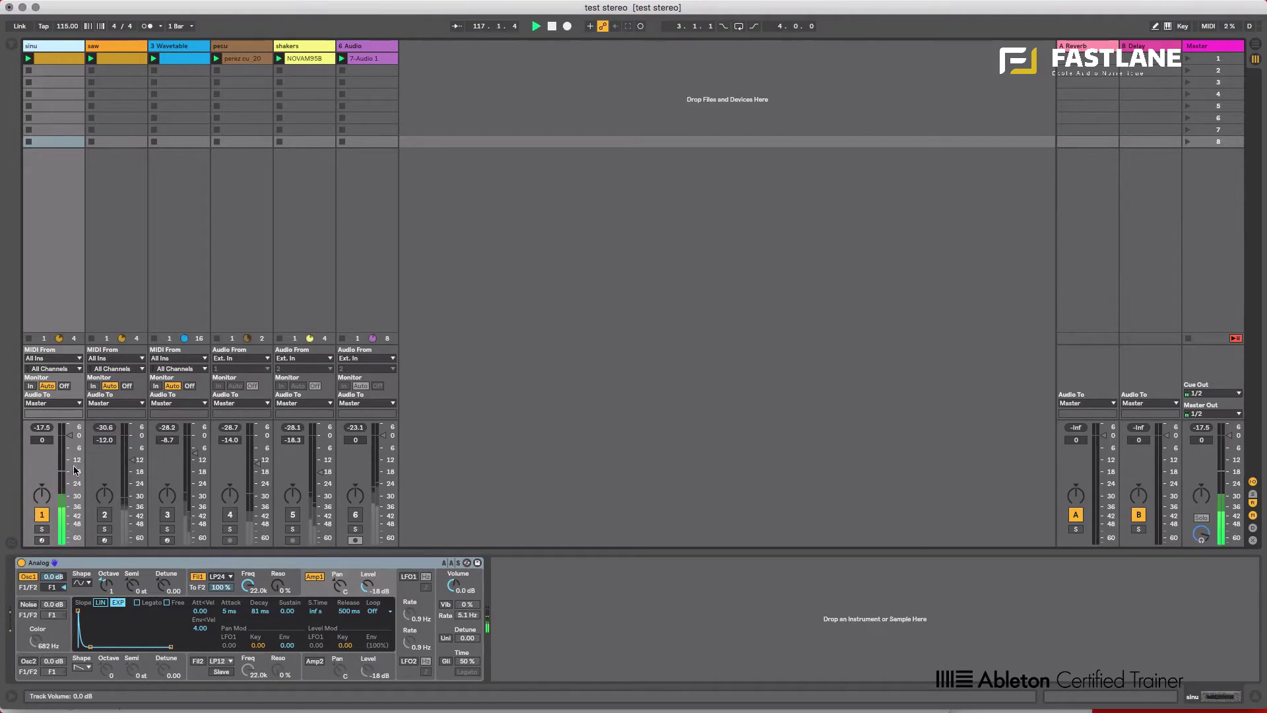
pyautogui.click(41, 514)
pyautogui.click(103, 514)
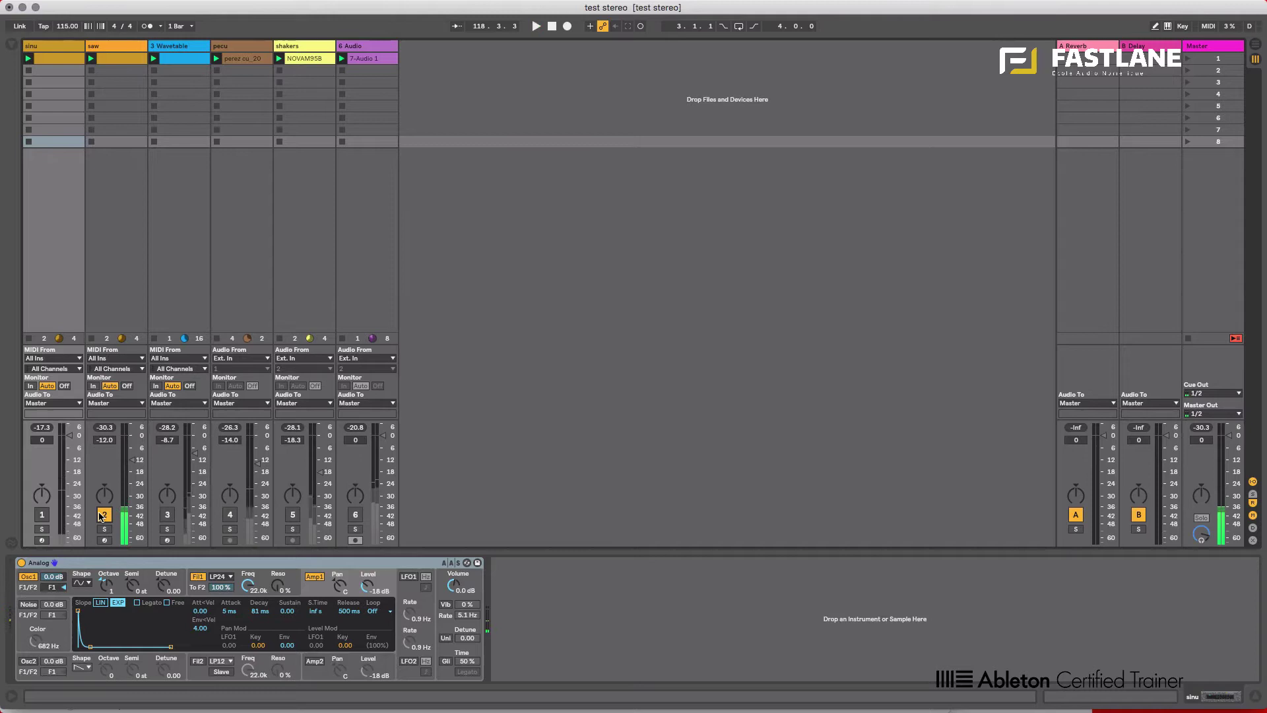
pyautogui.press('space')
pyautogui.click(42, 514)
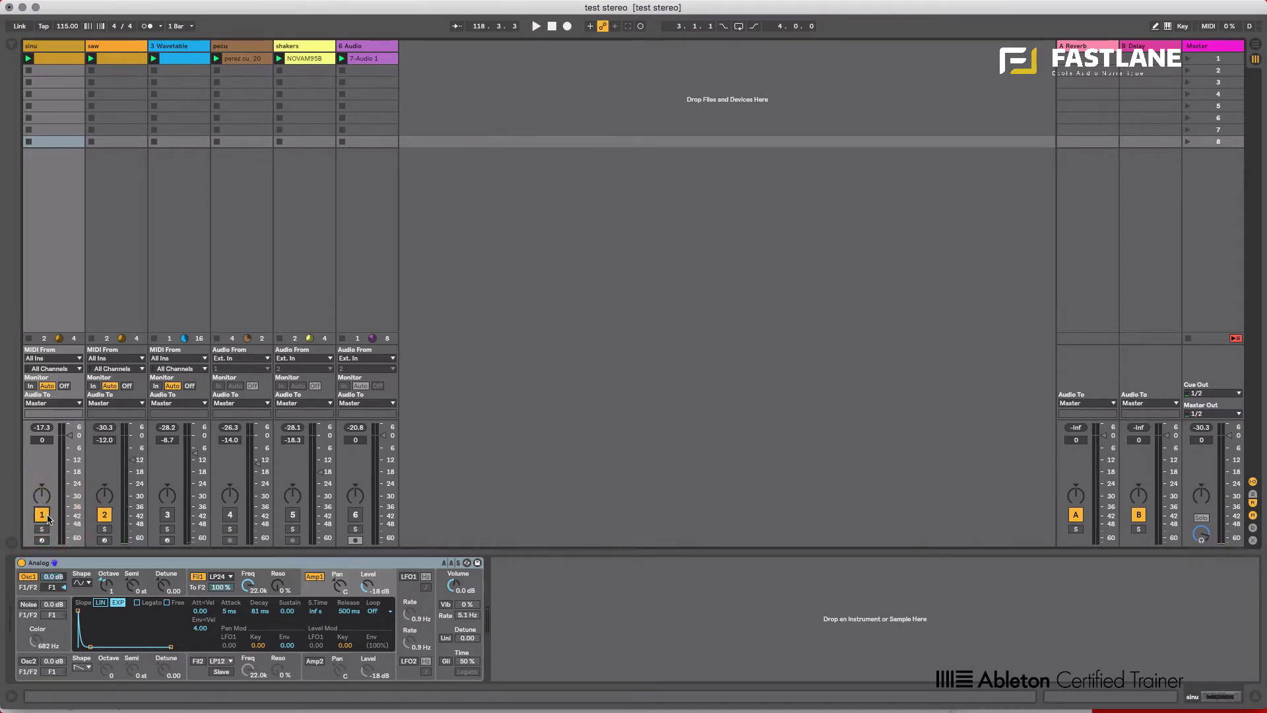
pyautogui.click(105, 47)
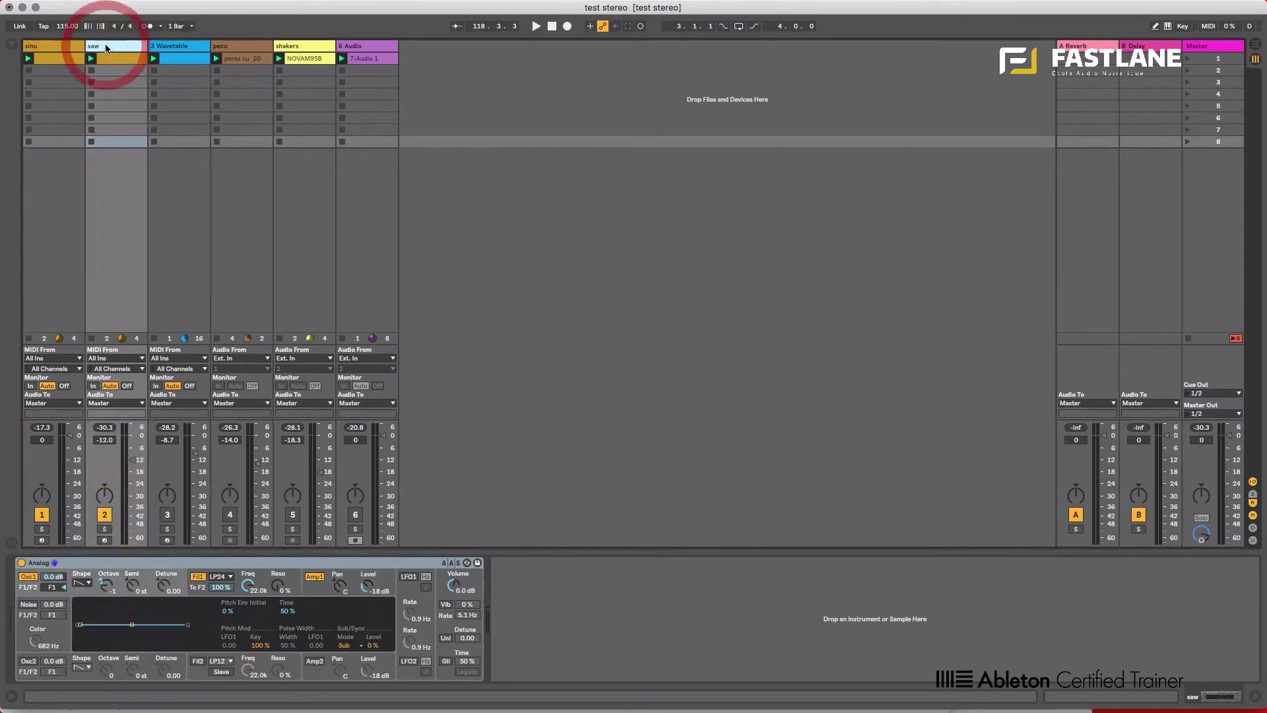
# - Insert a new audio track after saw and name it 'bus'
pyautogui.press('super+t')
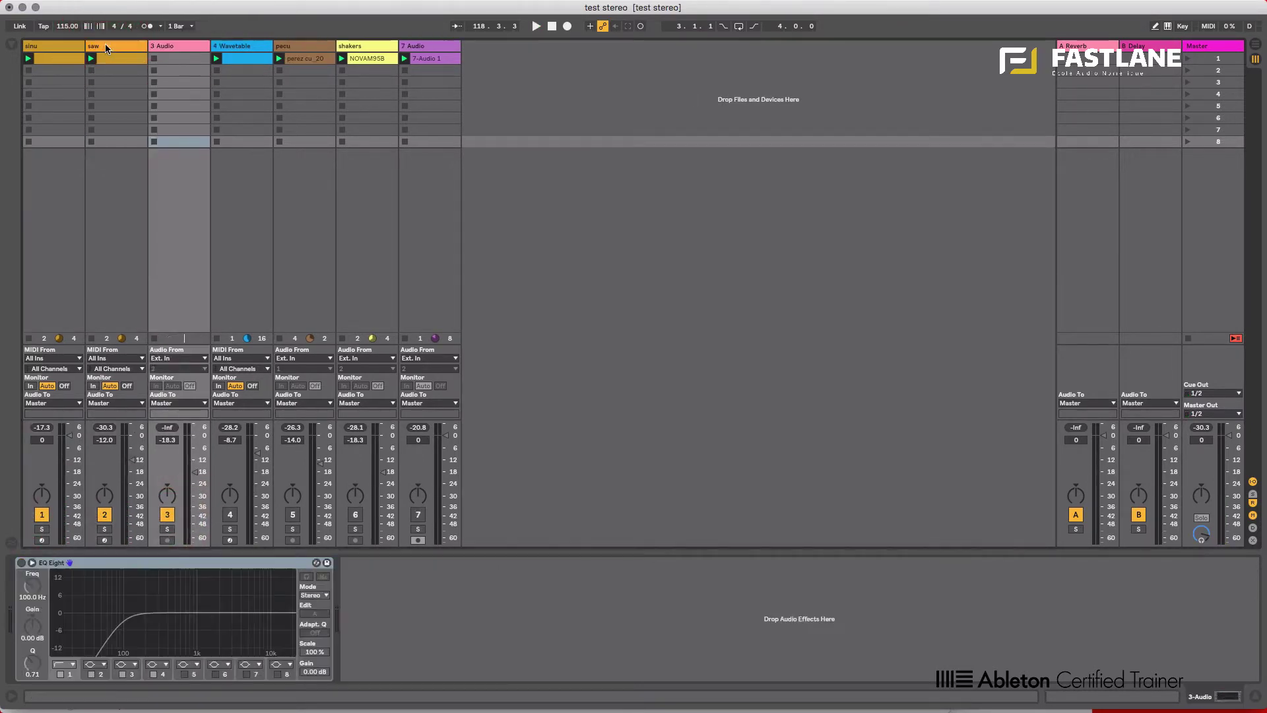
pyautogui.doubleClick(176, 48)
pyautogui.write('bus')
pyautogui.press('Return')
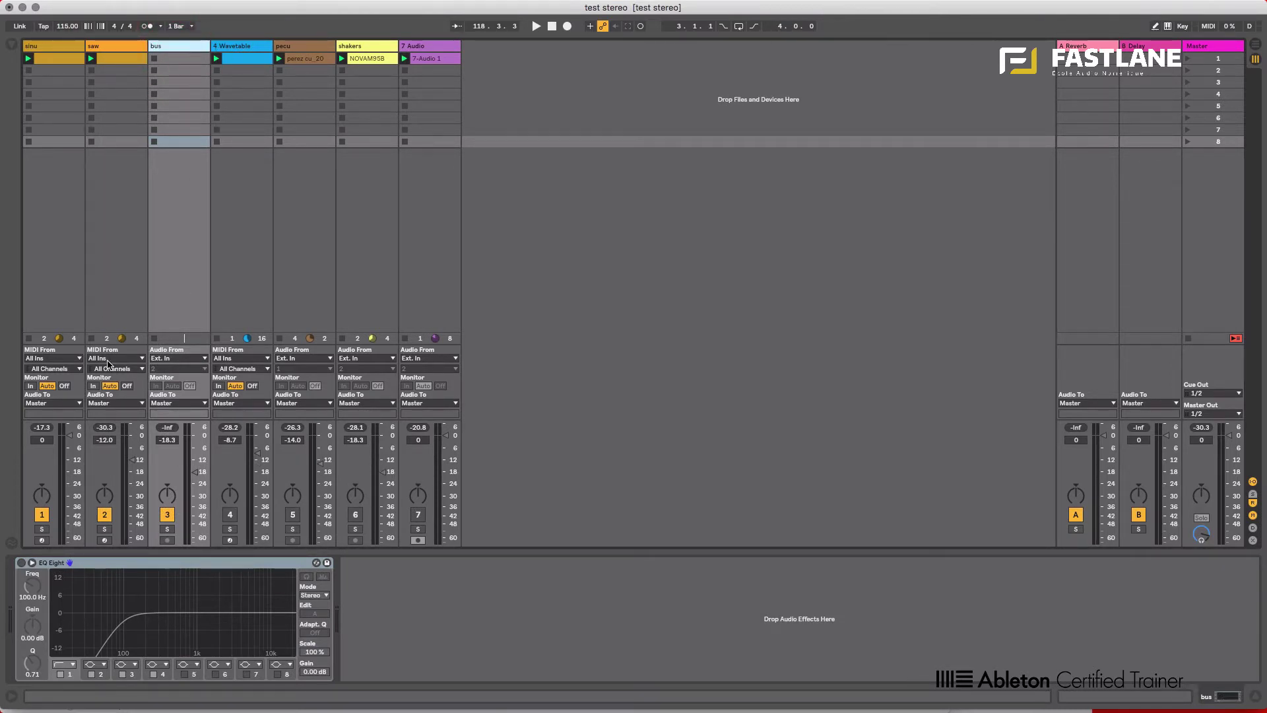
# - Route the saw and sinu tracks' outputs to the bus track
pyautogui.click(105, 401)
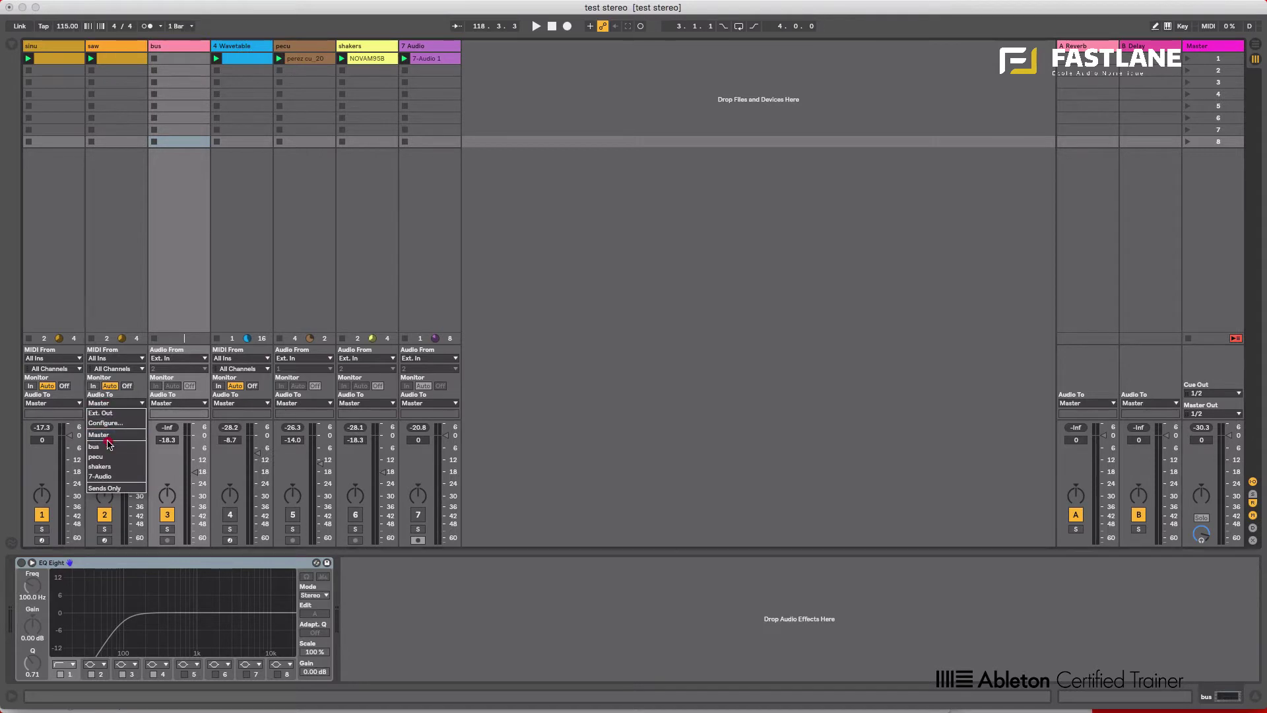
pyautogui.click(105, 446)
pyautogui.click(53, 403)
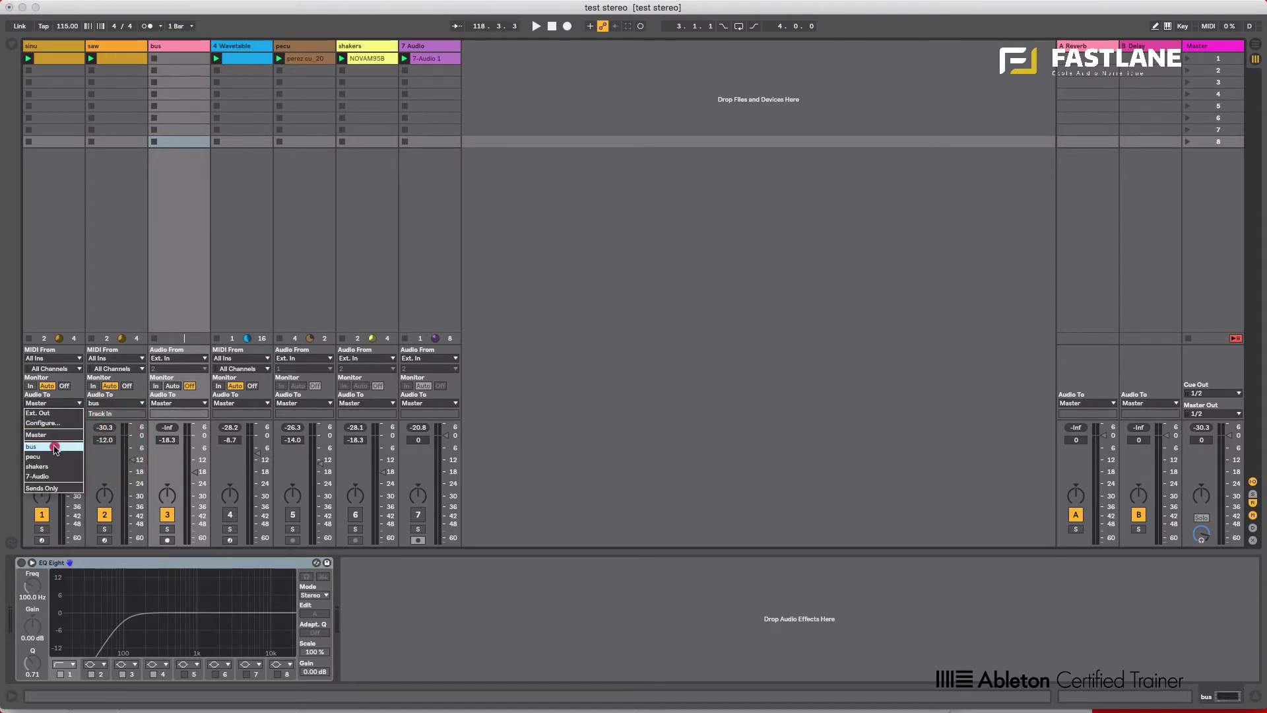
pyautogui.click(53, 446)
# - Set bus to monitor In, raise its volume to about 0.4 dB, and start playback
pyautogui.click(156, 385)
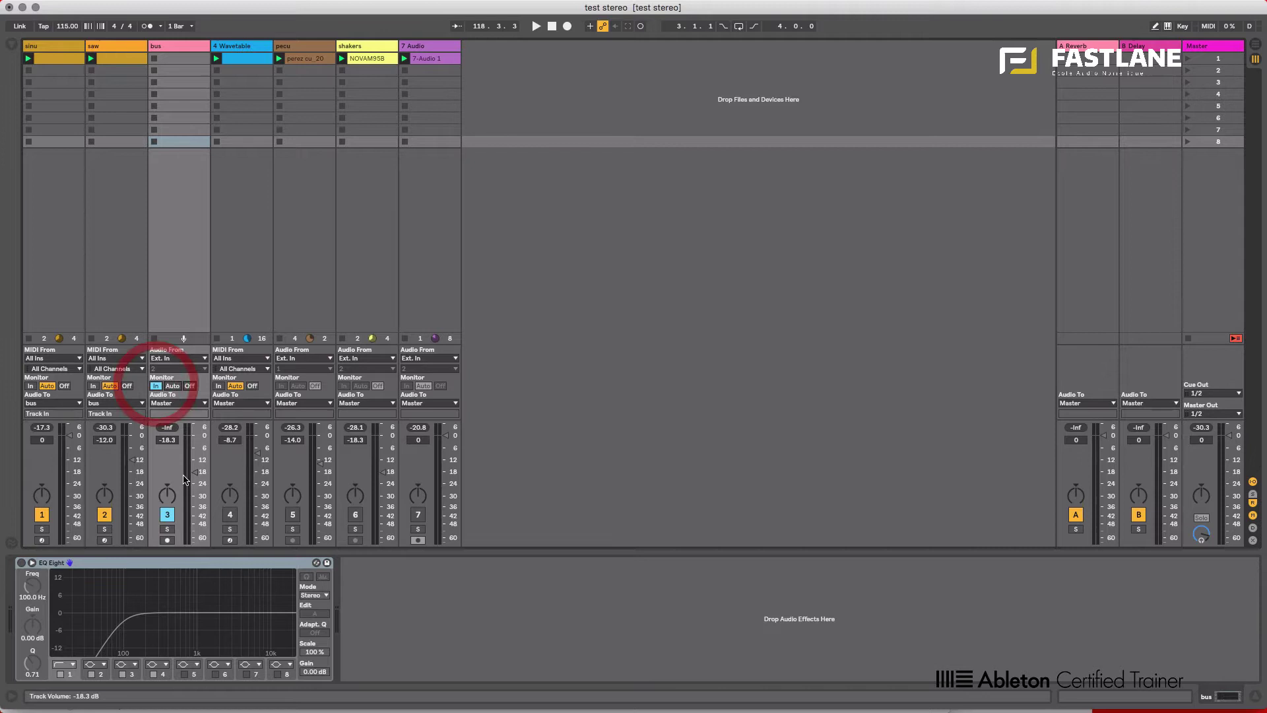
pyautogui.moveTo(194, 471); pyautogui.dragTo(187, 439)
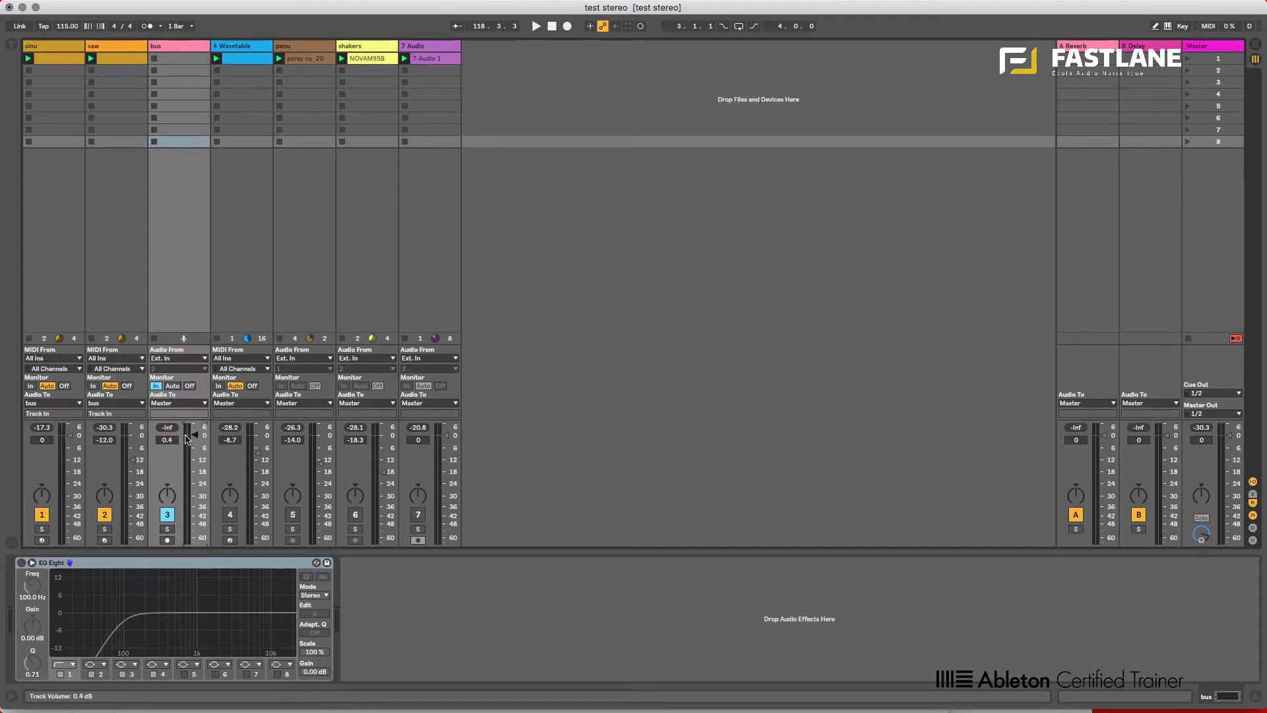
pyautogui.press('space')
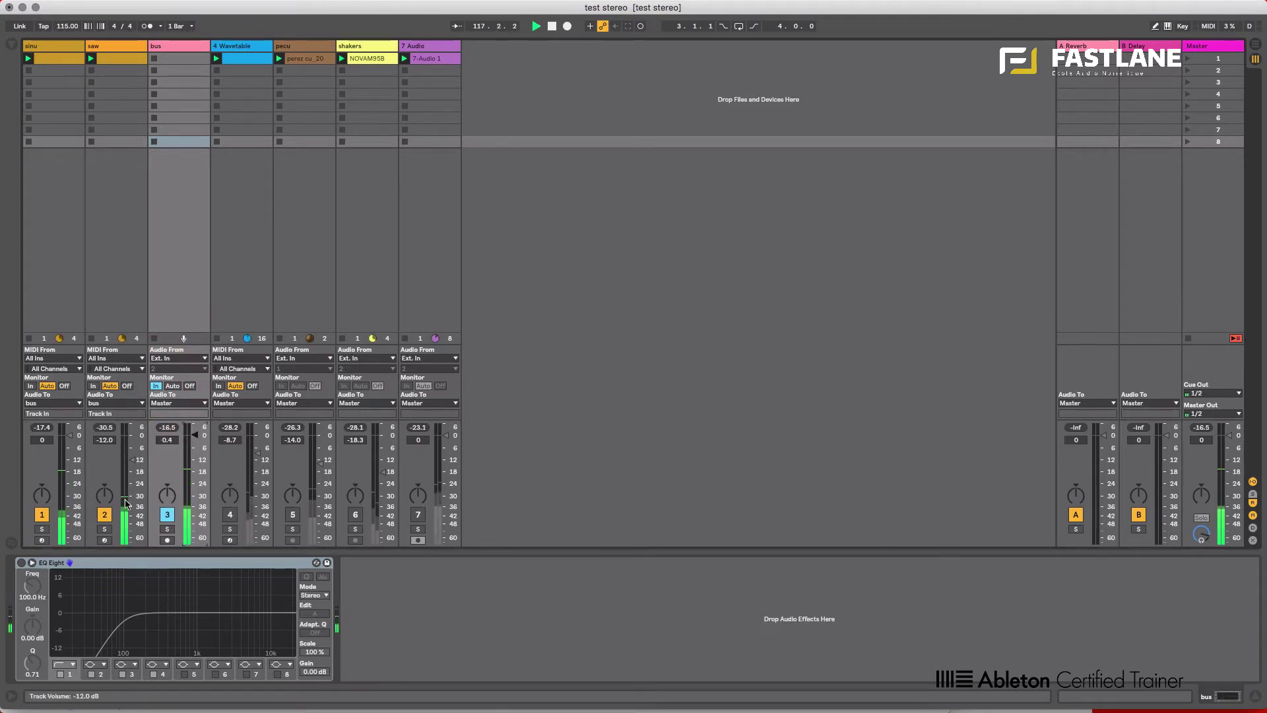
# - Pan the saw track right to 50R
pyautogui.moveTo(107, 503); pyautogui.dragTo(42, 511)
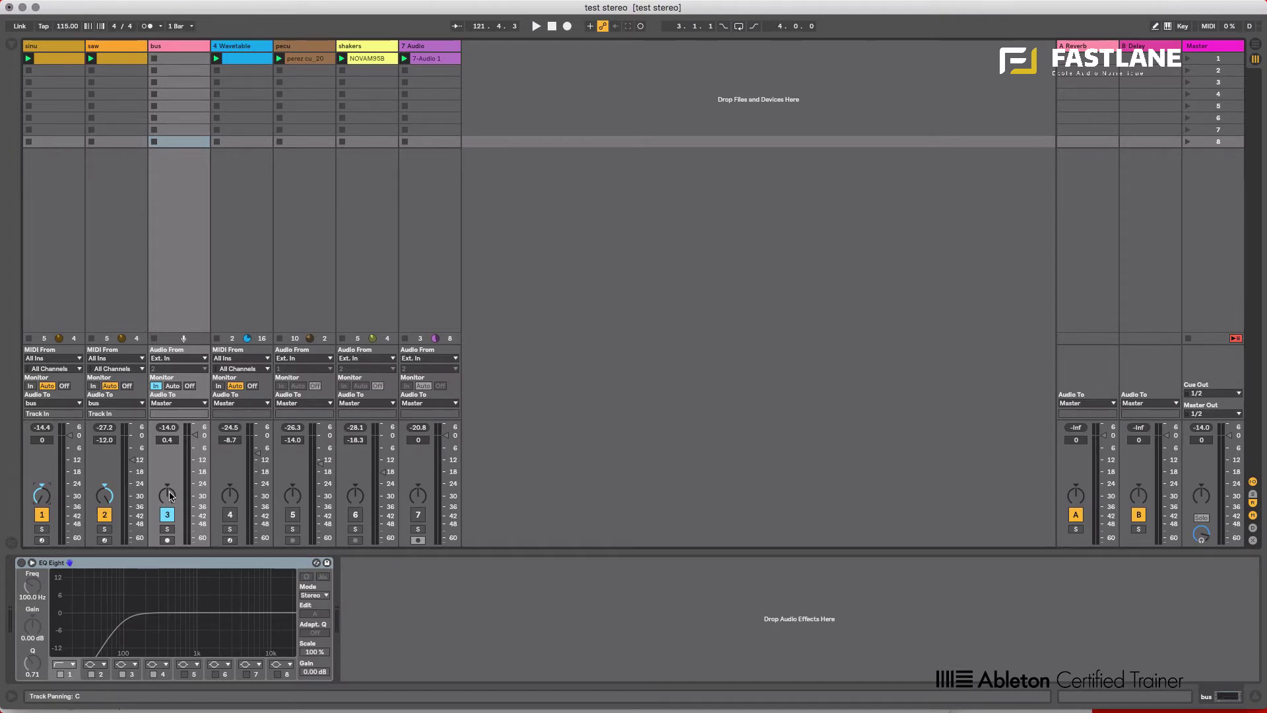
pyautogui.press('space')
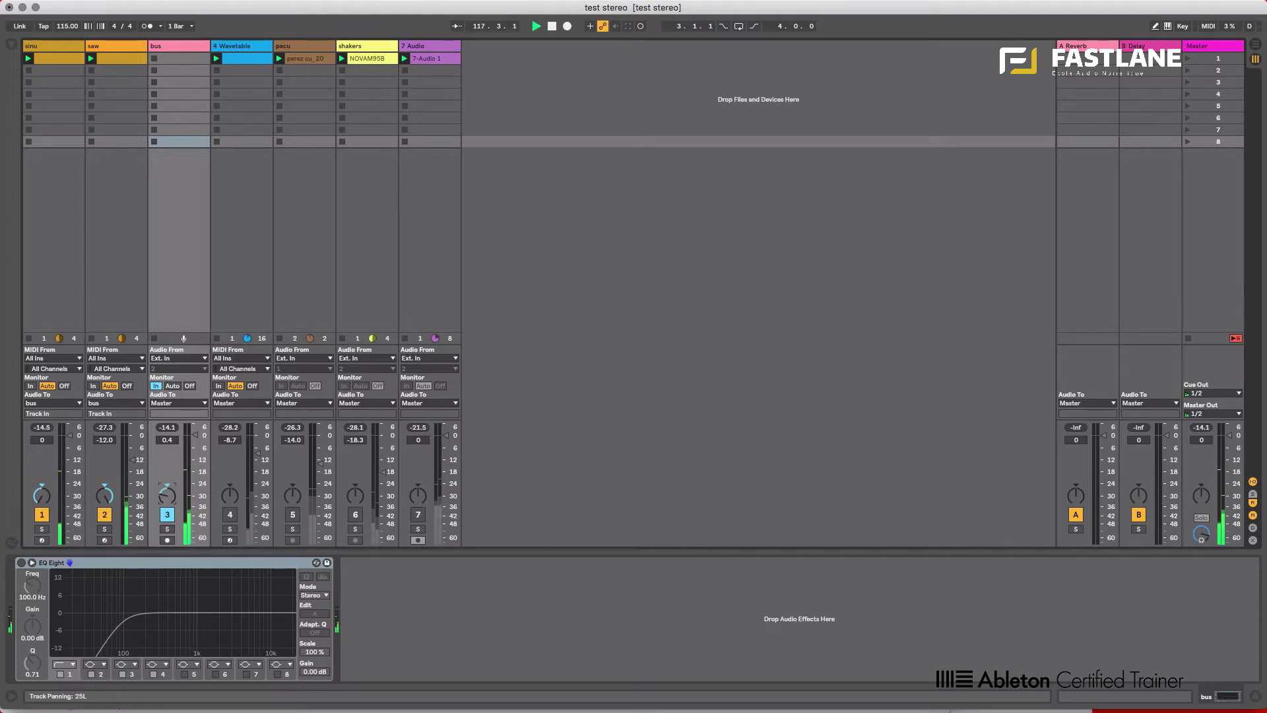
pyautogui.moveTo(169, 495); pyautogui.dragTo(169, 429)
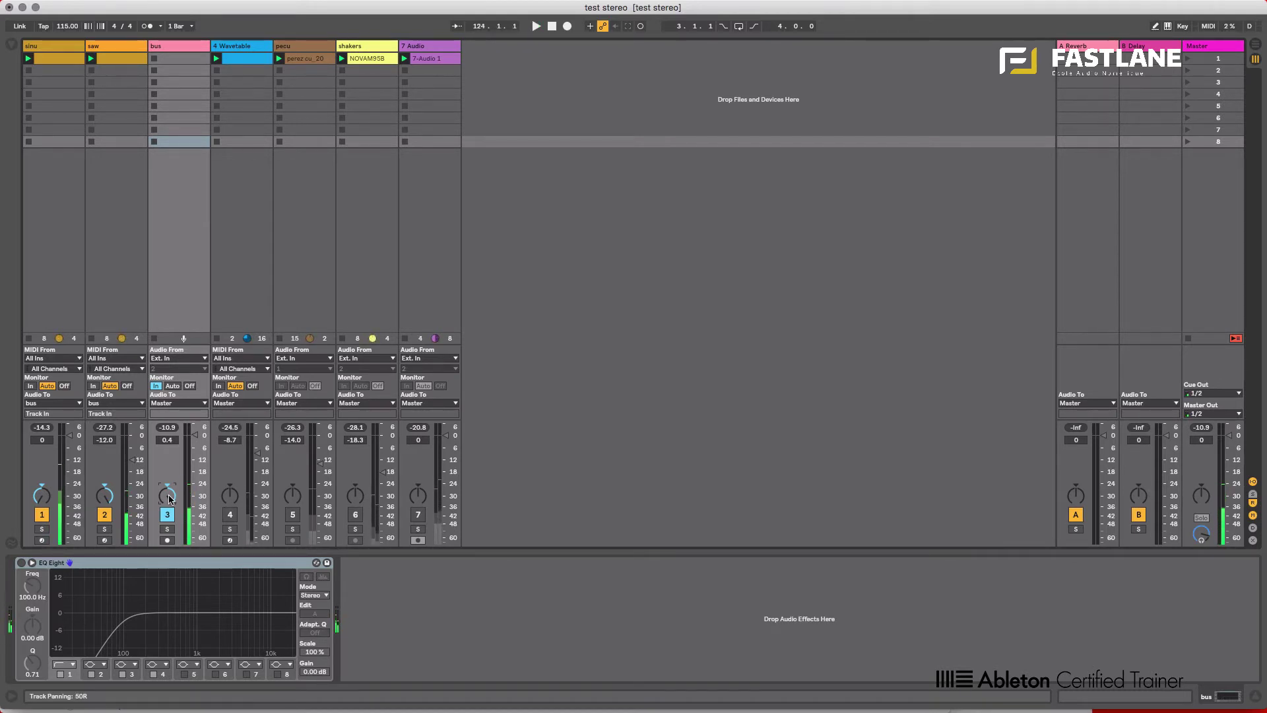
pyautogui.press('BackSpace')
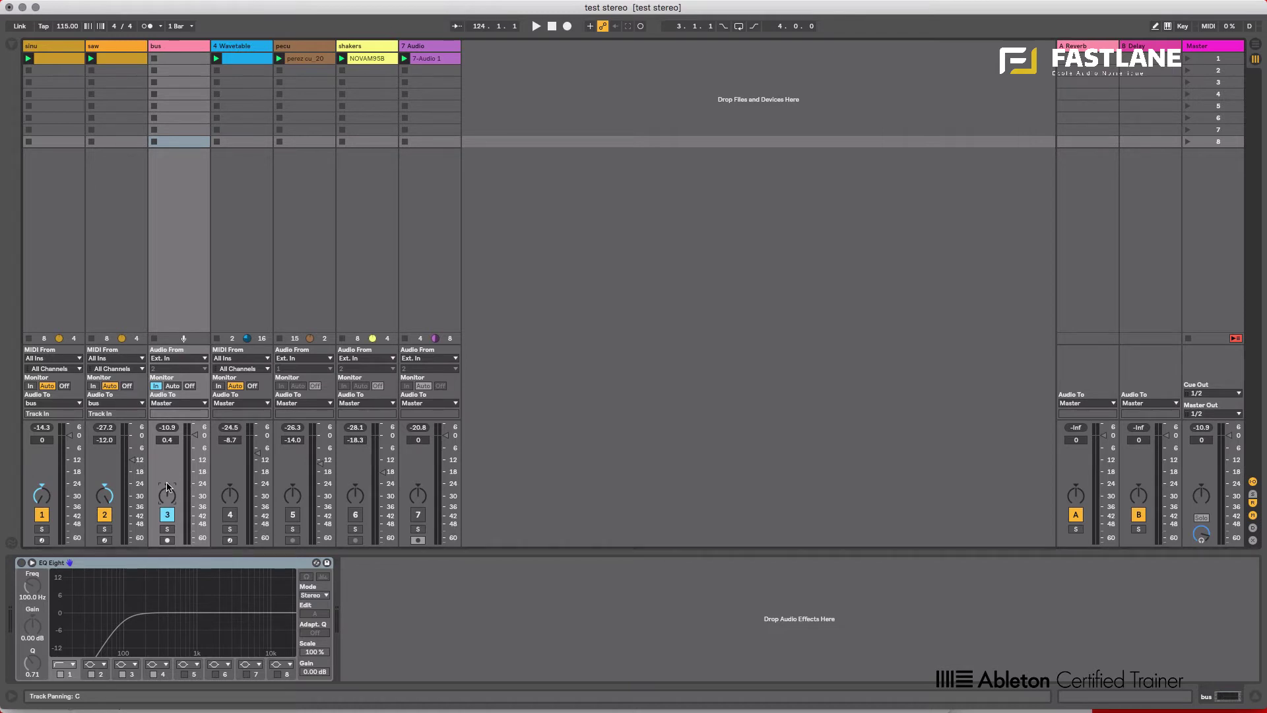
# - Switch the bus track's pan to Split Stereo Pan Mode, keeping 50L and 50R
pyautogui.rightClick(166, 498)
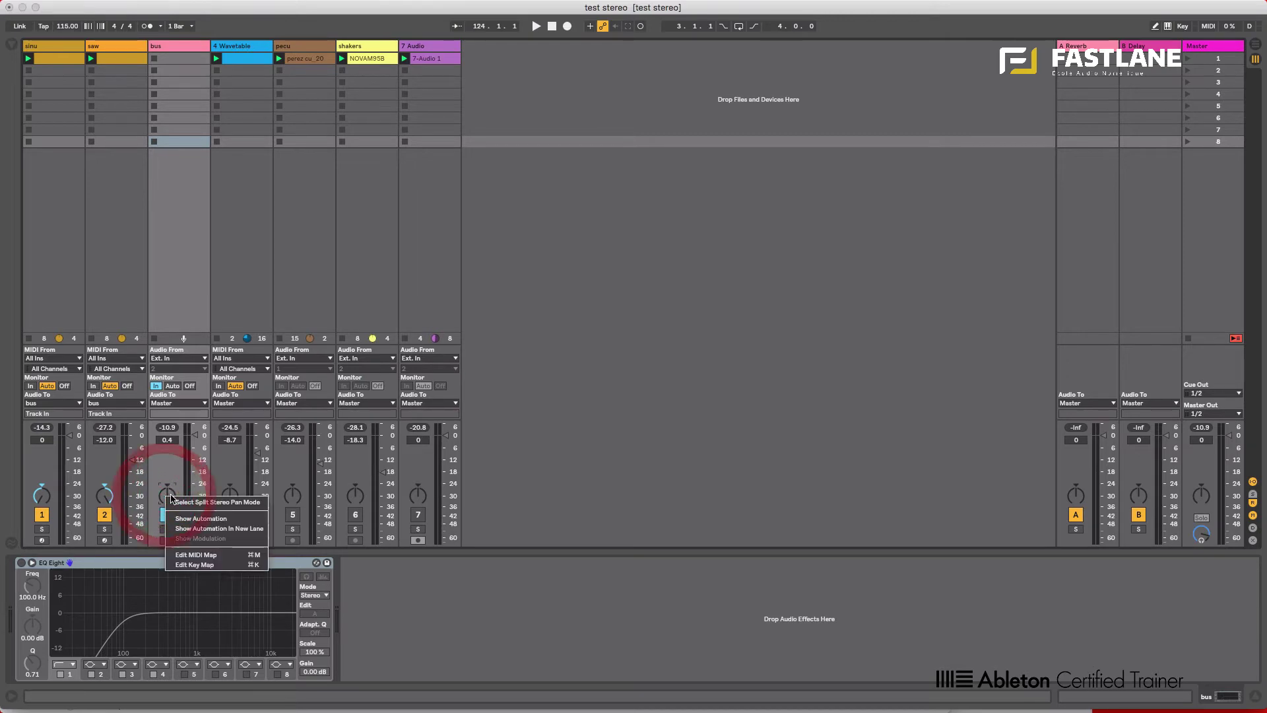
pyautogui.press('Escape')
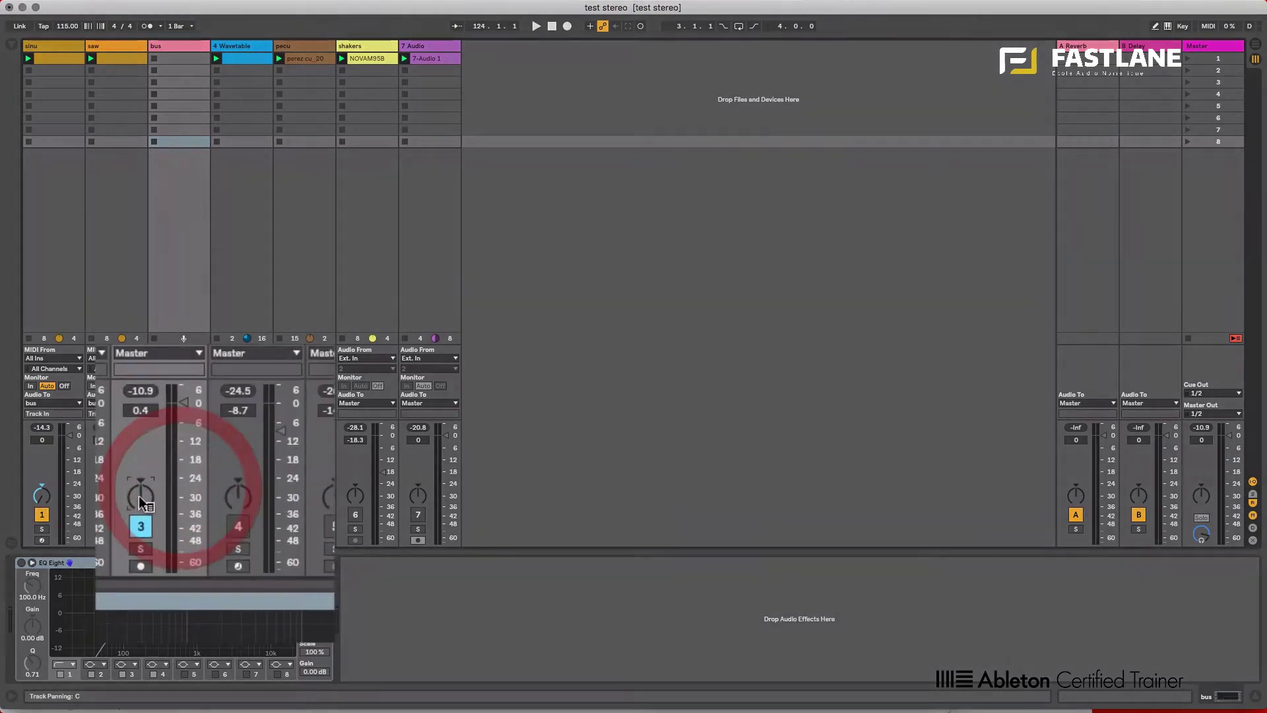
pyautogui.rightClick(166, 496)
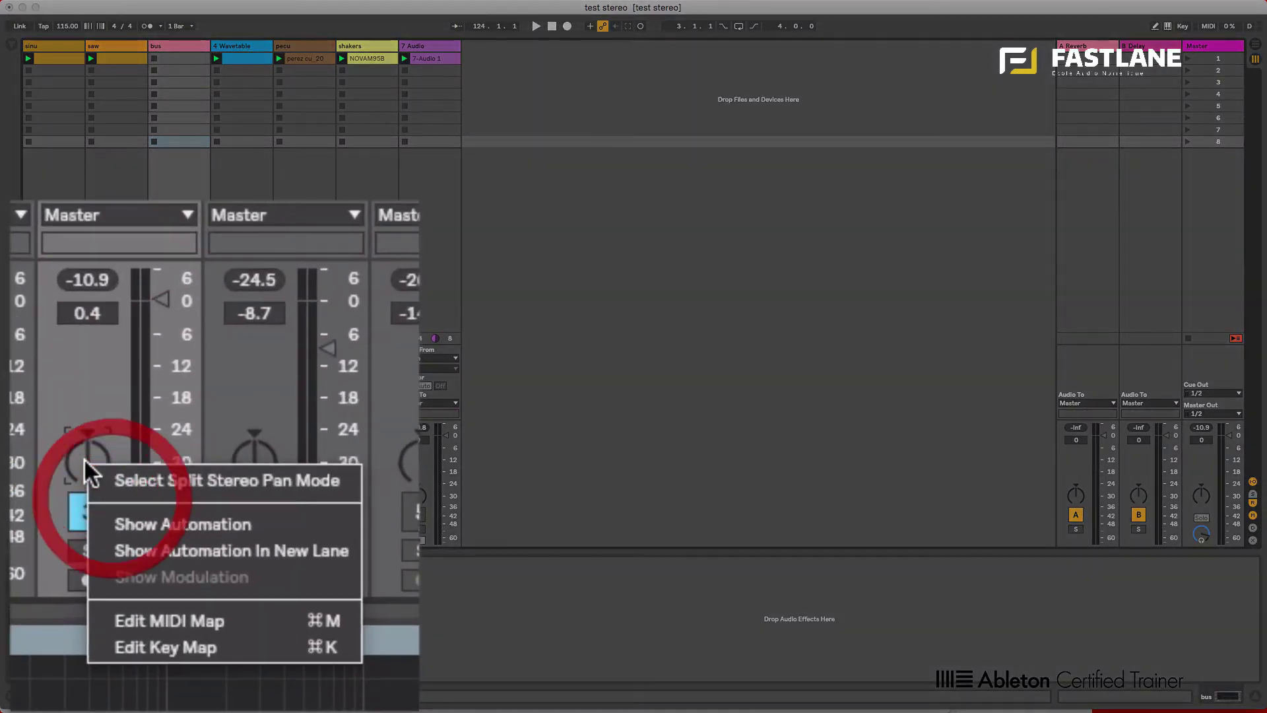
pyautogui.click(220, 478)
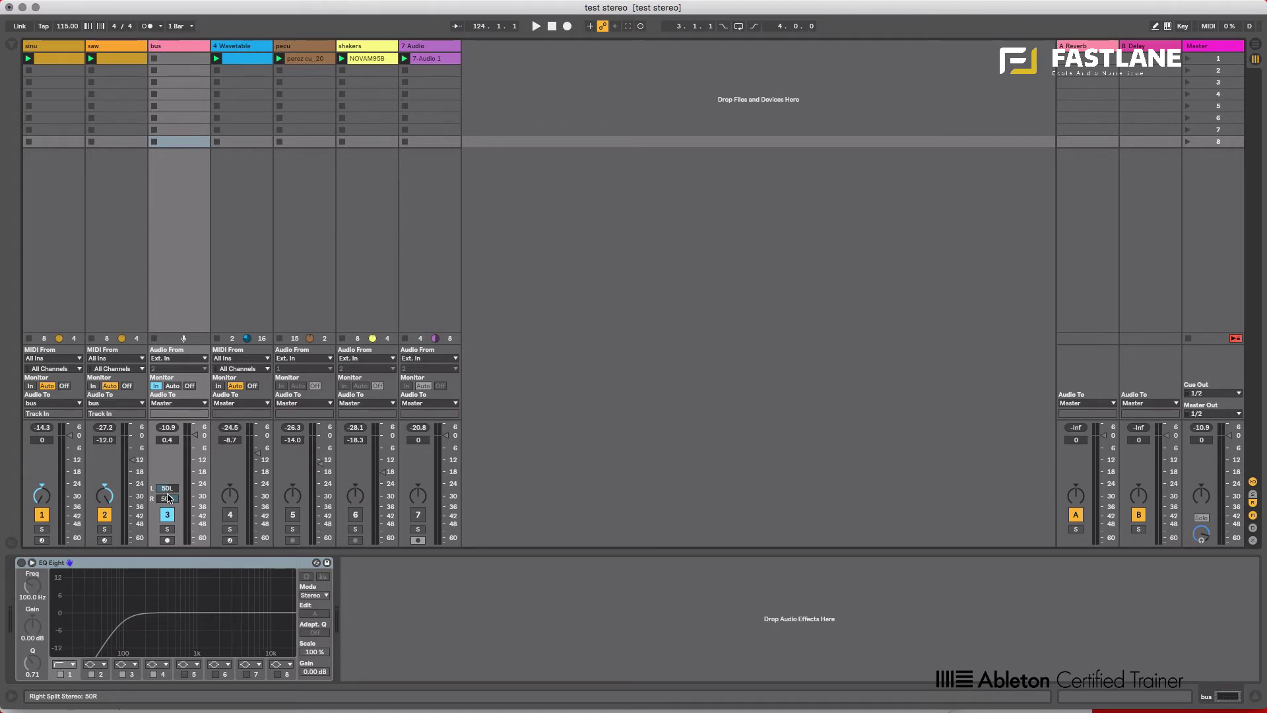
# - During playback, move bus's right pan to 50L, deactivate bus, and show the 4 Wavetable devices
pyautogui.press('space')
pyautogui.moveTo(166, 502); pyautogui.dragTo(167, 542)
pyautogui.click(167, 514)
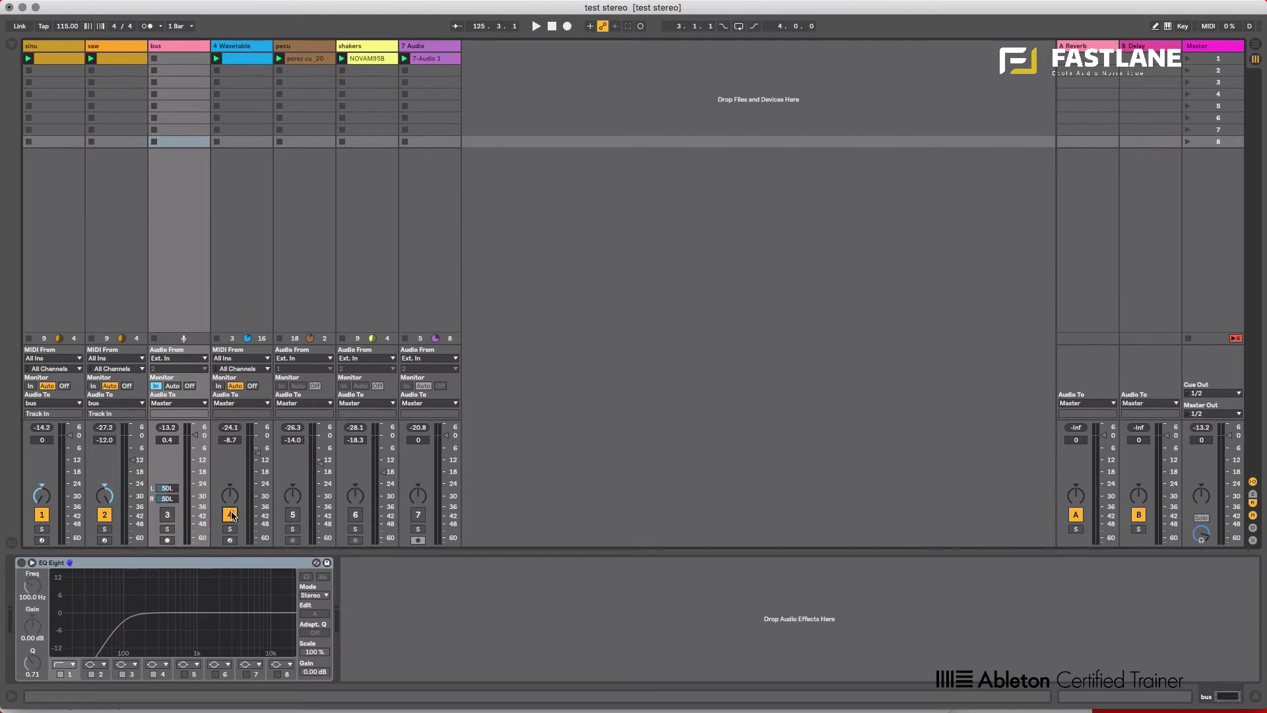
pyautogui.click(243, 64)
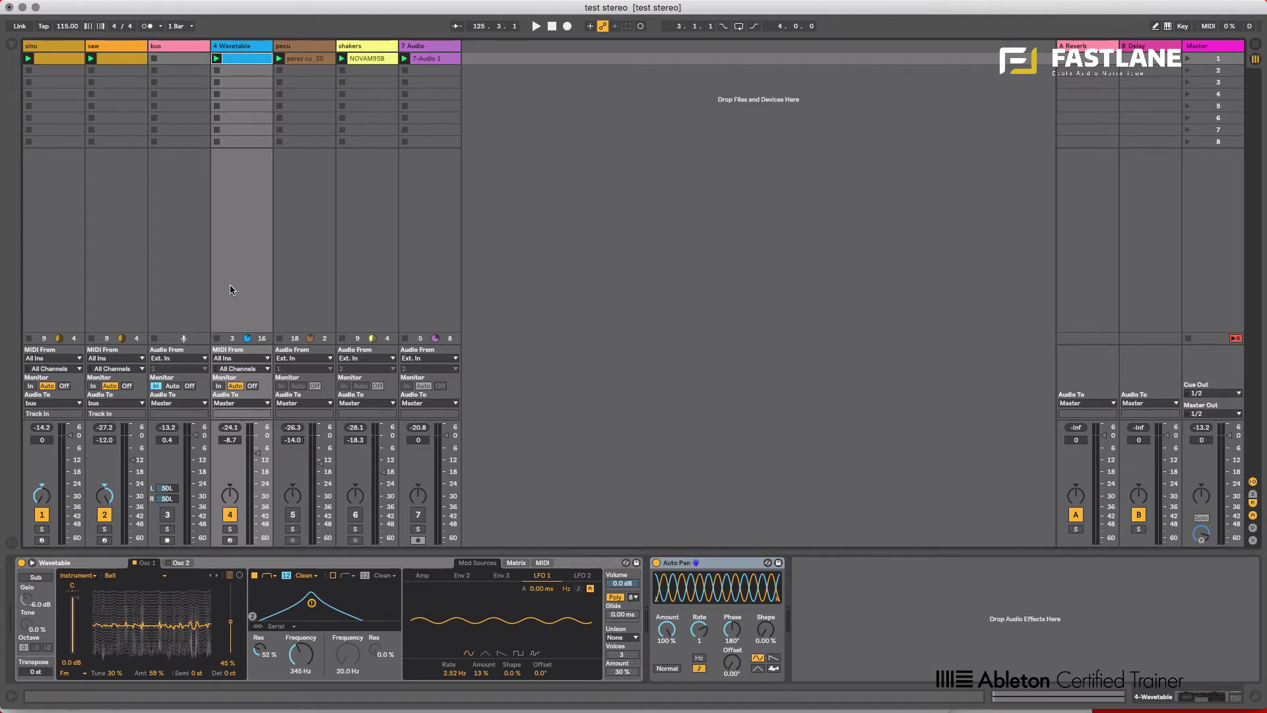
pyautogui.press('space')
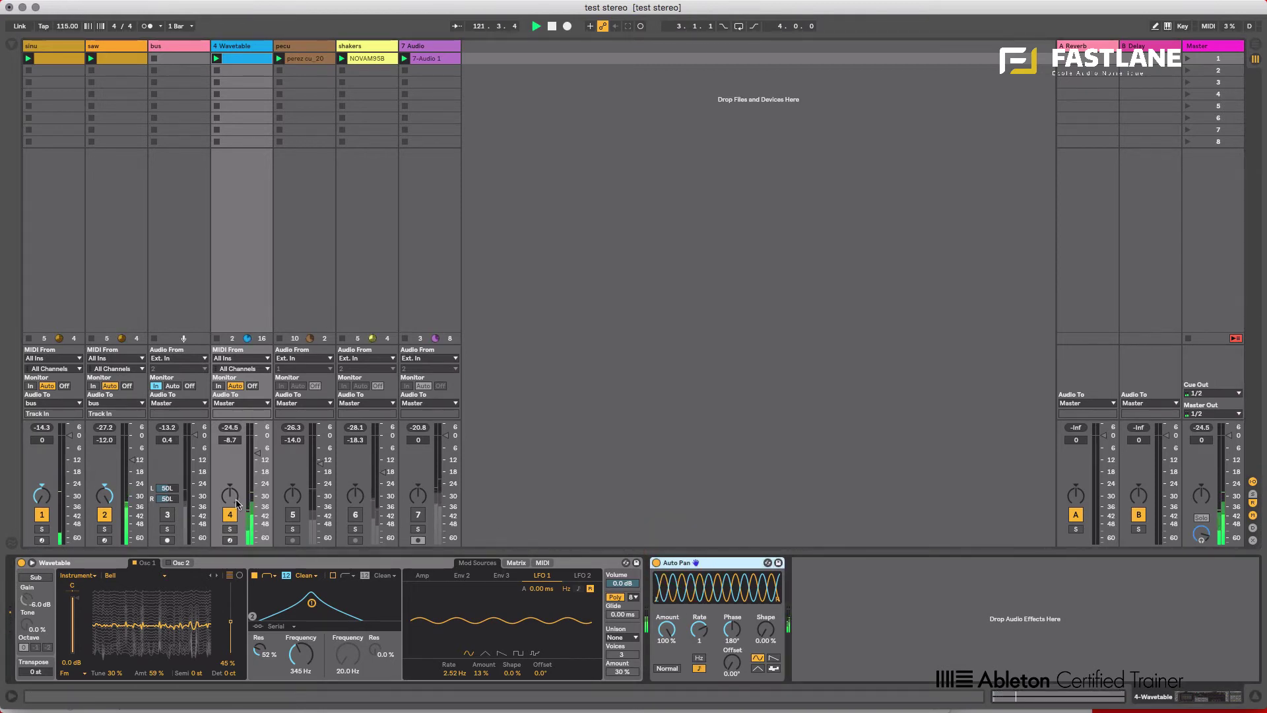
pyautogui.moveTo(237, 503); pyautogui.dragTo(238, 513)
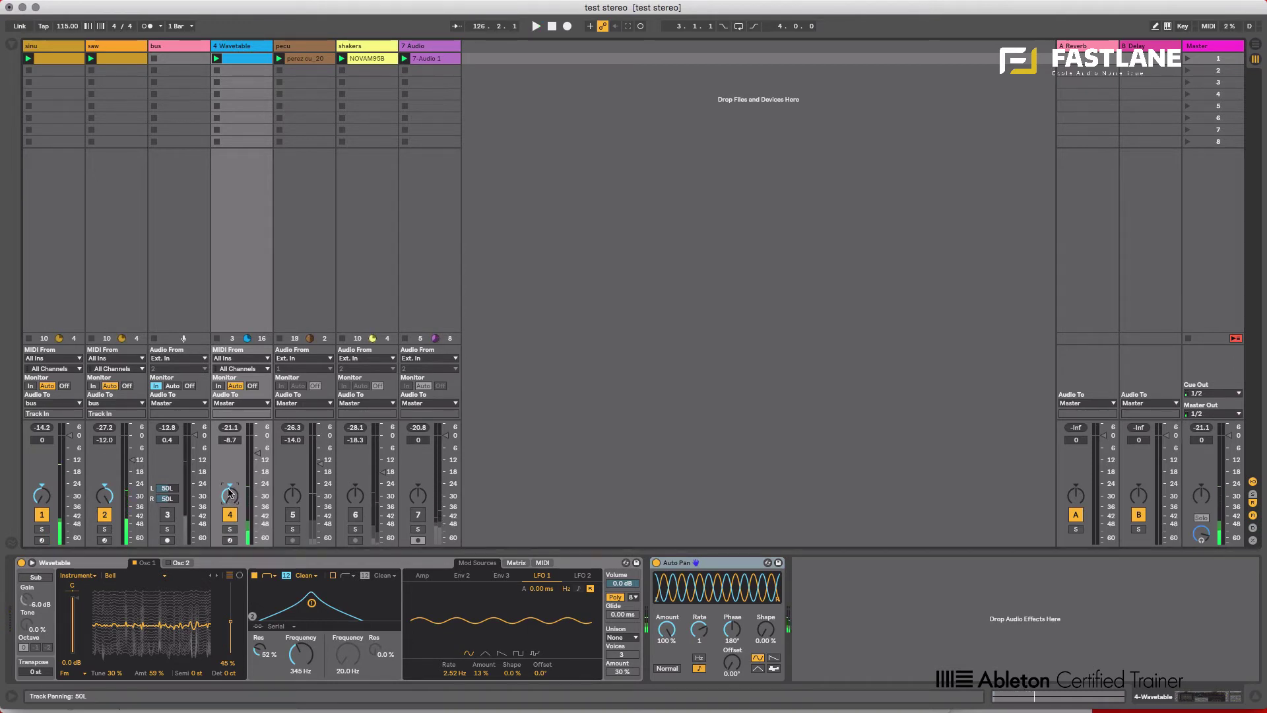
pyautogui.click(229, 494)
pyautogui.press('Delete')
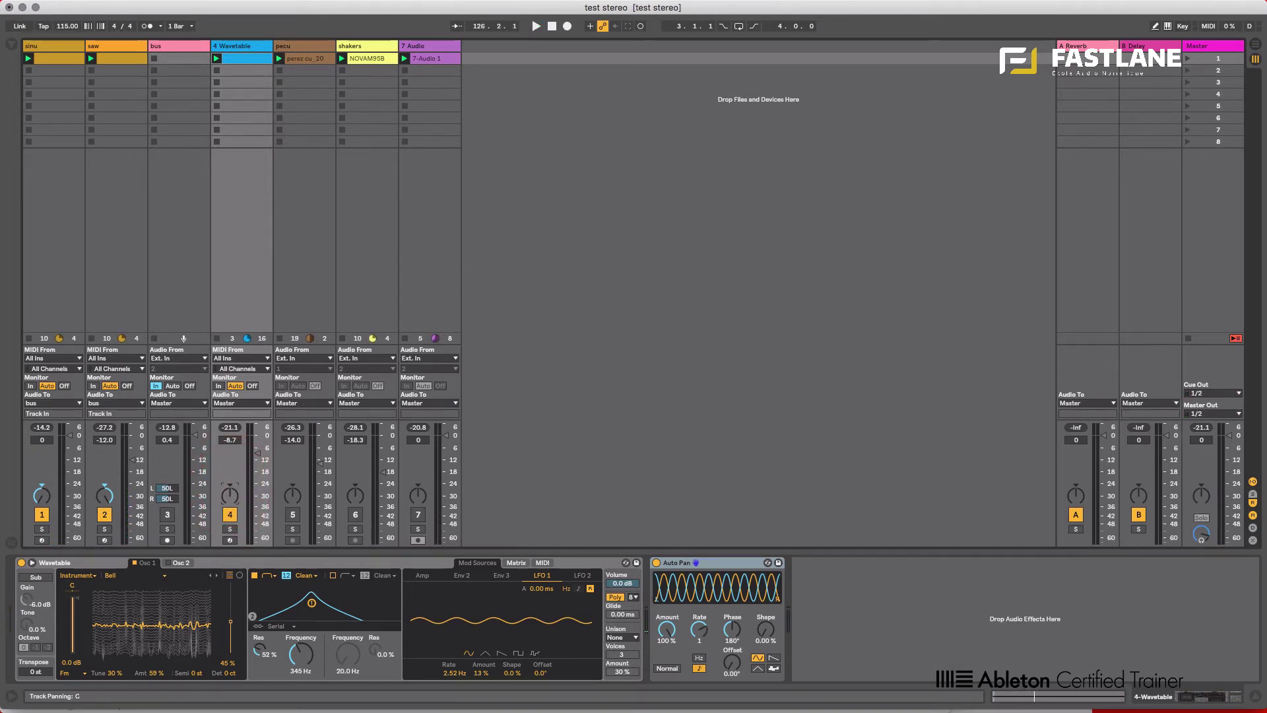
pyautogui.press('space')
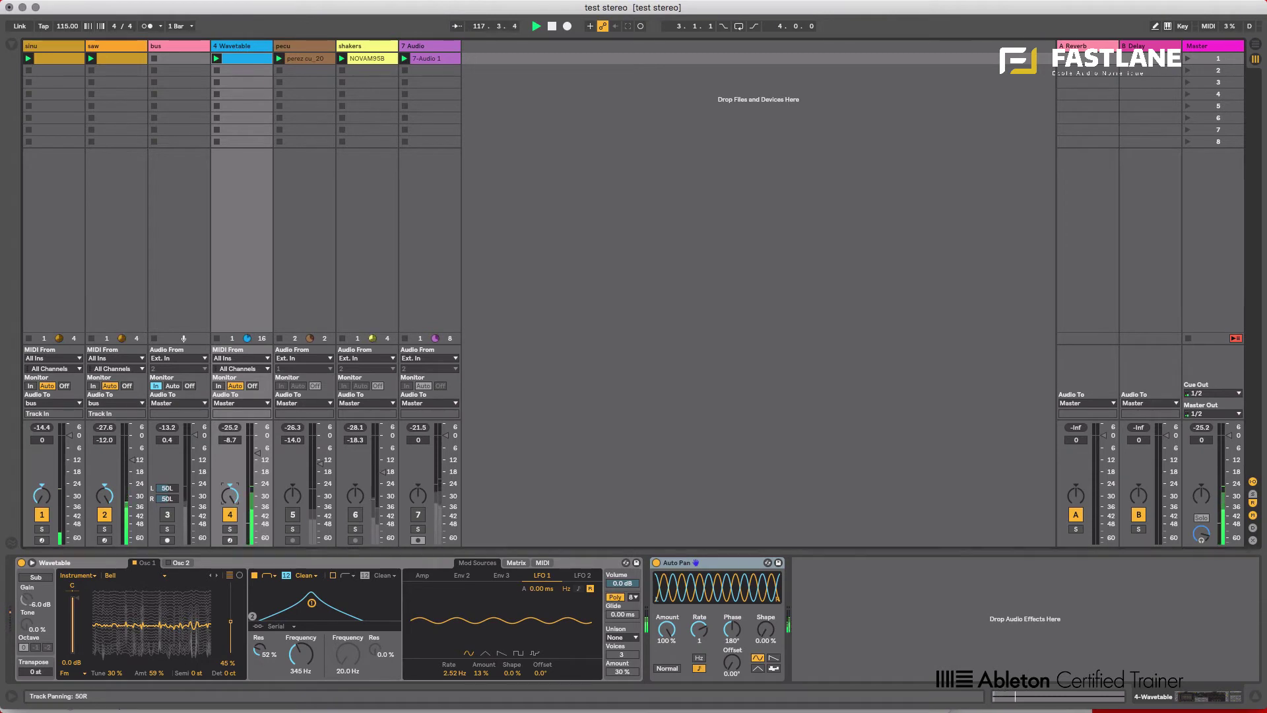
pyautogui.press('space')
# - Centre the Wavetable track's pan, switch it to split stereo, and set both sides to 16R
pyautogui.click(229, 494)
pyautogui.press('Delete')
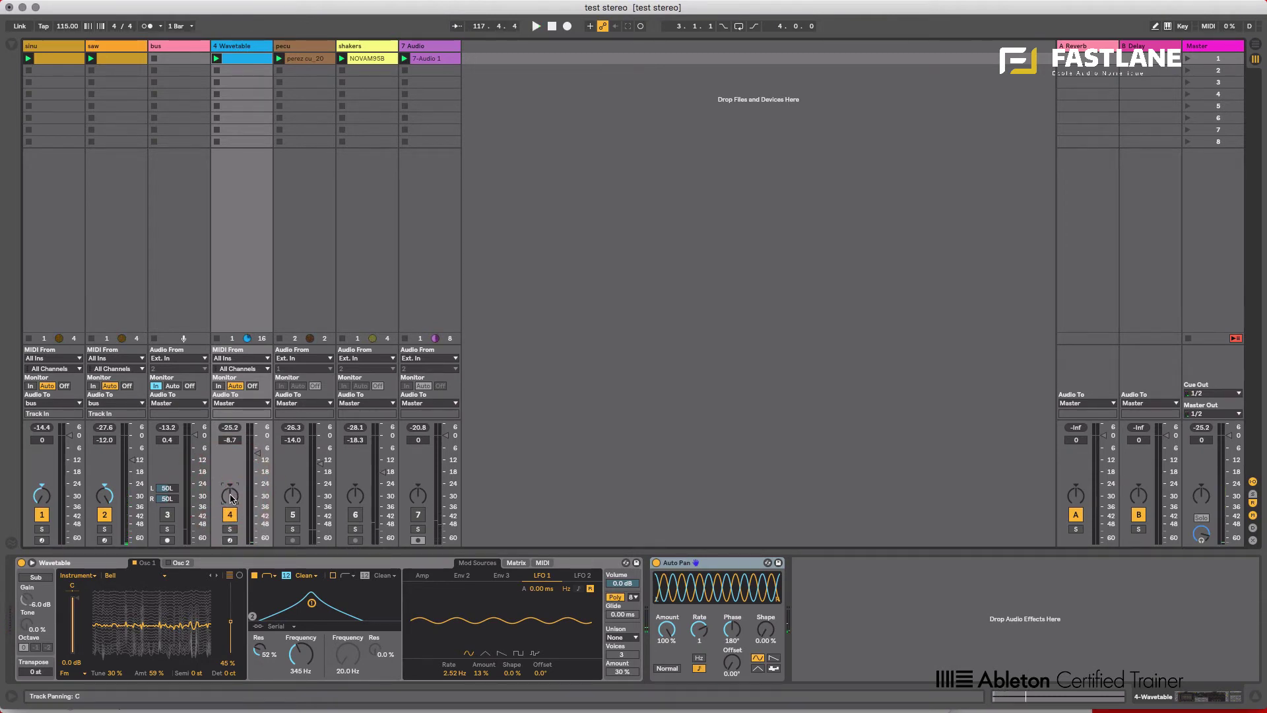
pyautogui.rightClick(231, 498)
pyautogui.click(264, 517)
pyautogui.moveTo(233, 501); pyautogui.dragTo(234, 527)
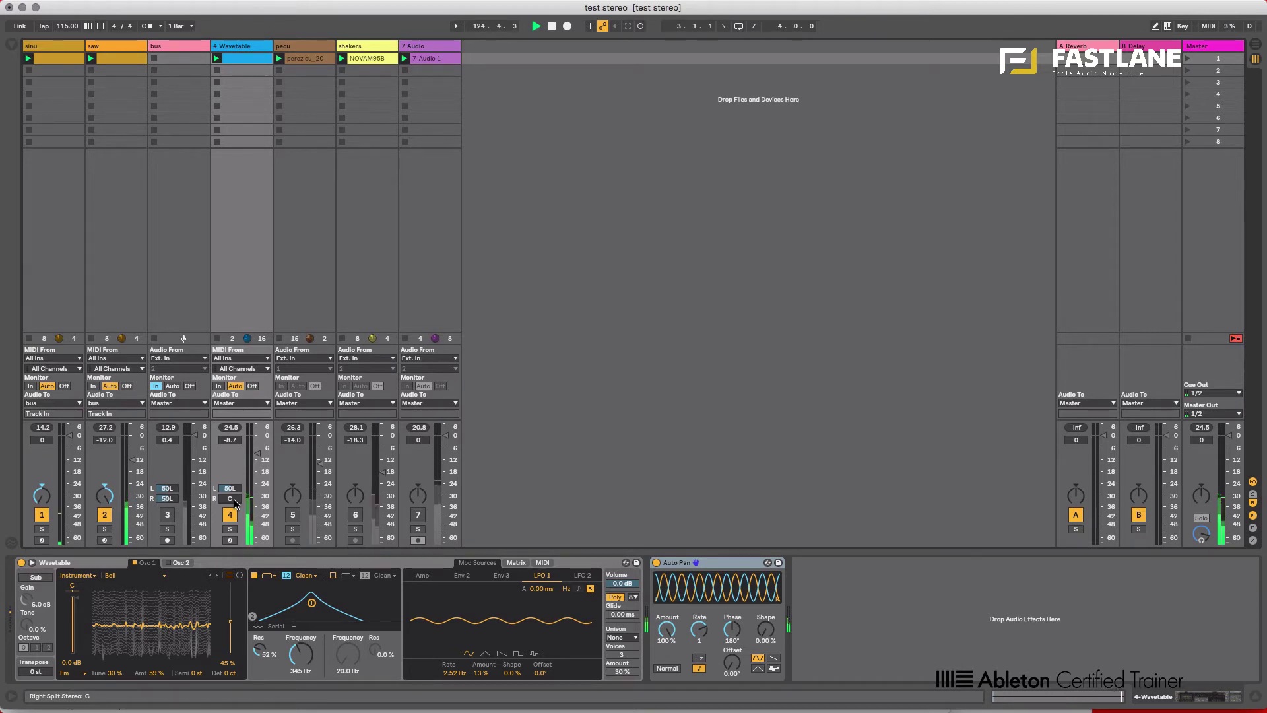
pyautogui.moveTo(234, 503)
pyautogui.mouseDown()
pyautogui.moveTo(234, 470)
pyautogui.moveTo(226, 503)
pyautogui.mouseUp()
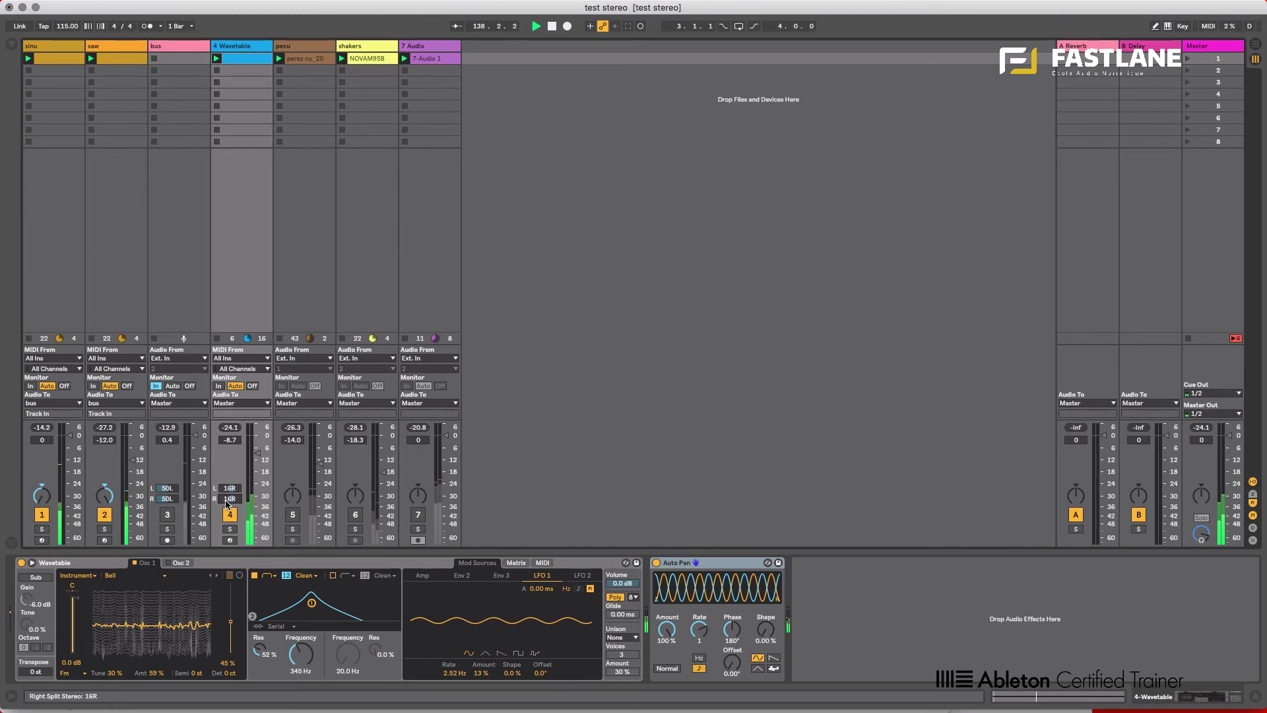
# - Move the Wavetable track's right pan past centre to the left, then deactivate the track
pyautogui.moveTo(226, 503); pyautogui.dragTo(226, 517)
pyautogui.click(229, 514)
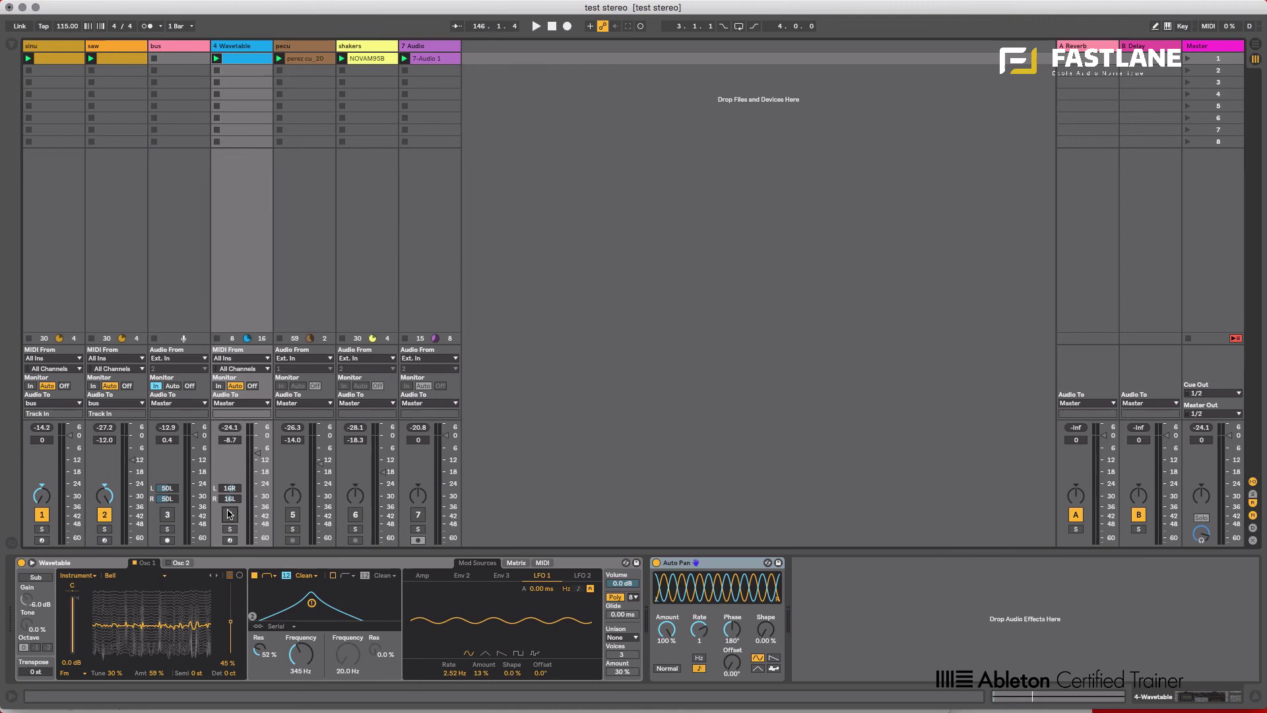
# - Reactivate 7 Audio, swing its pan during playback, re-centre it, and turn pecu back on
pyautogui.click(419, 515)
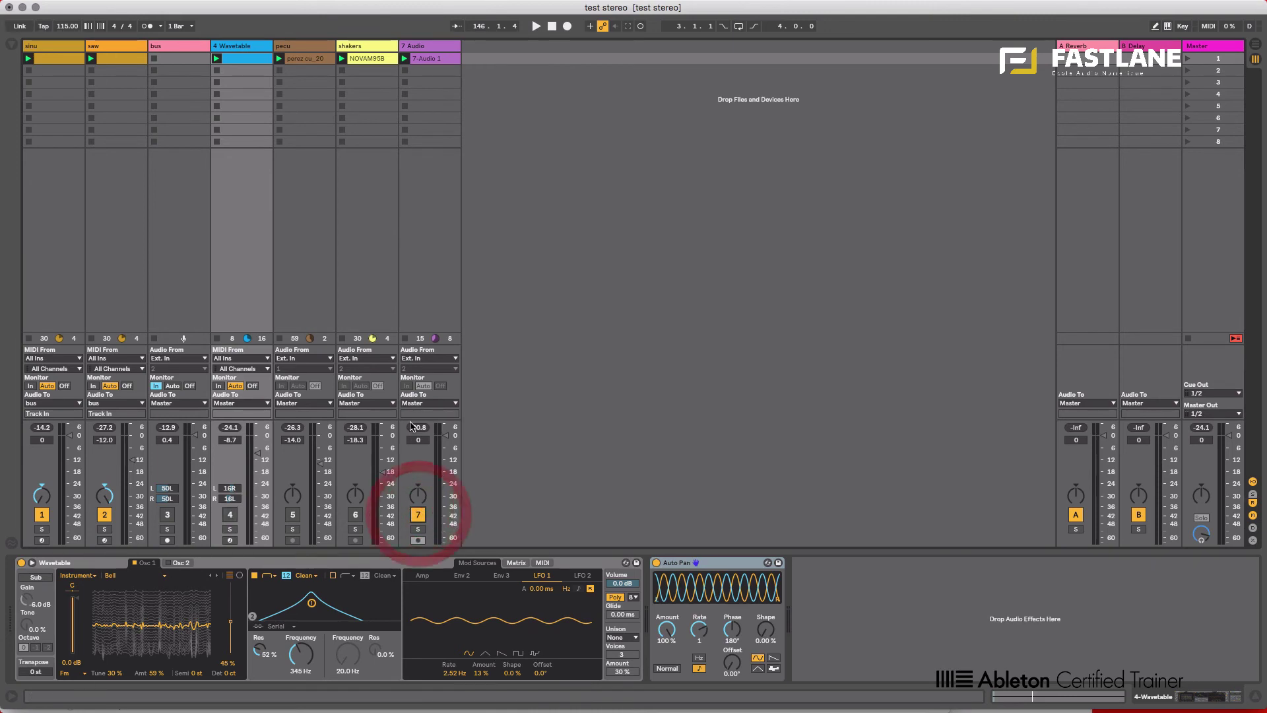
pyautogui.press('space')
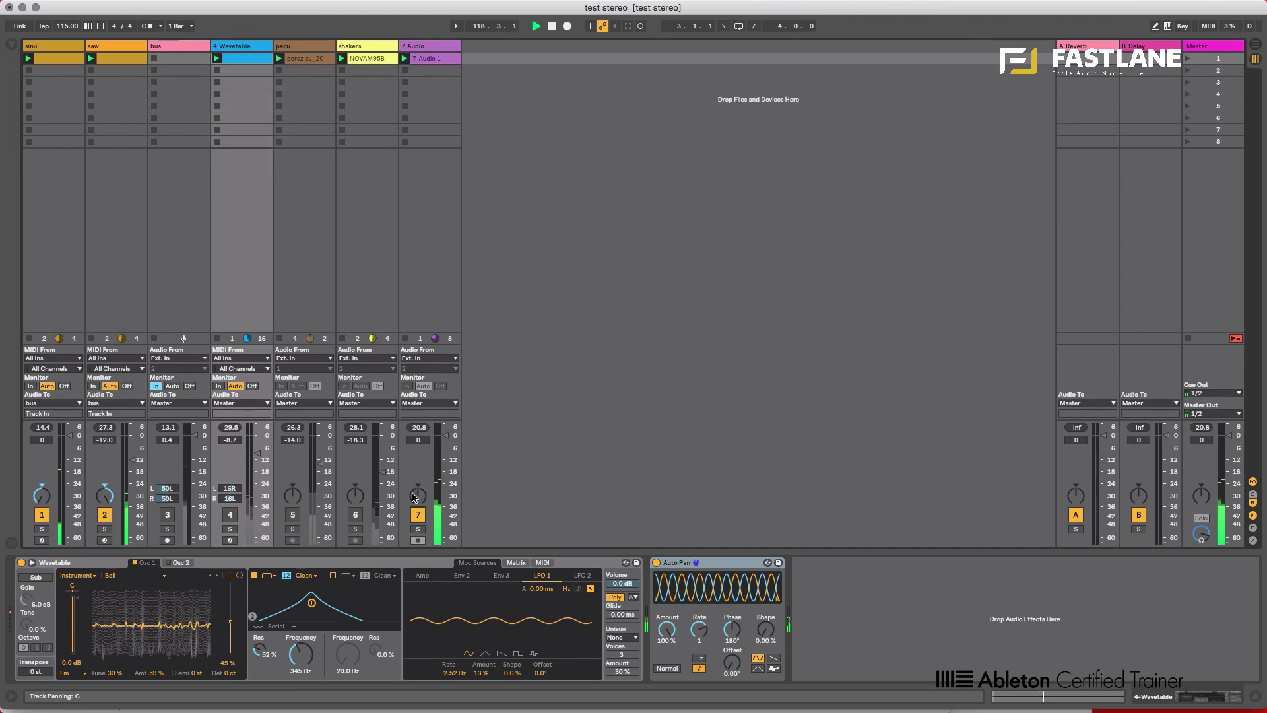
pyautogui.moveTo(420, 498); pyautogui.dragTo(419, 468)
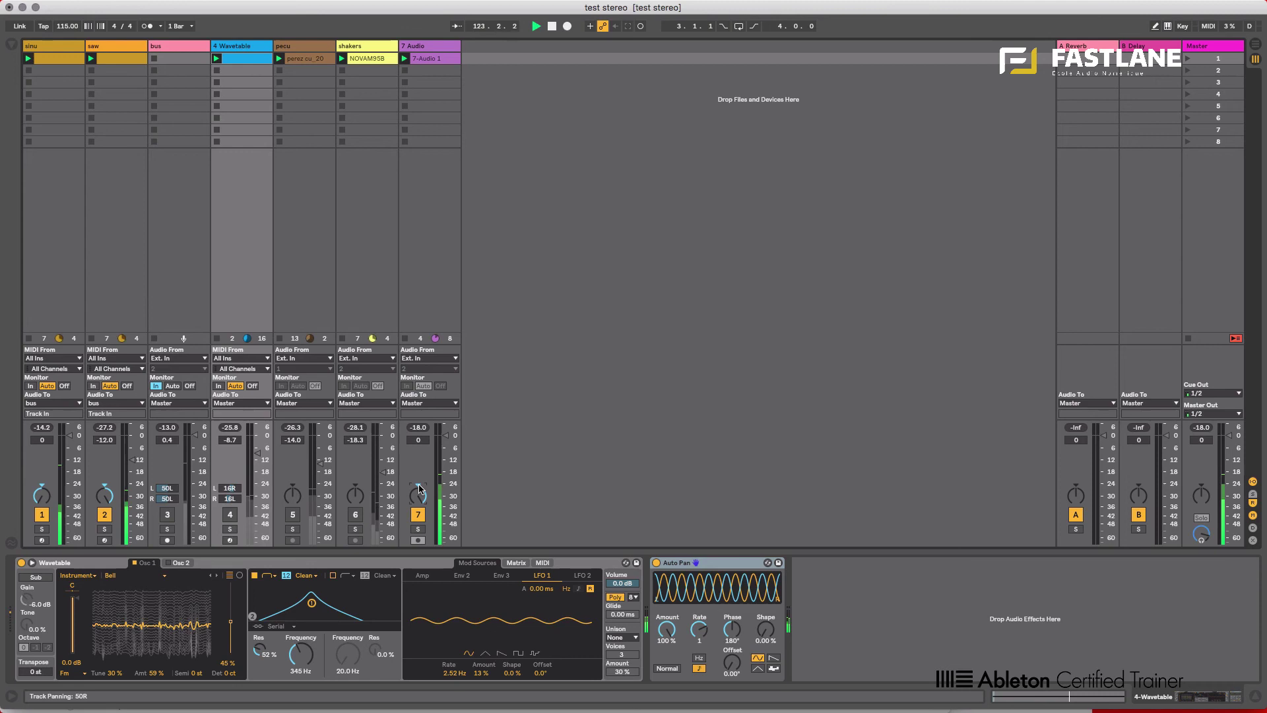
pyautogui.click(419, 493)
pyautogui.press('Delete')
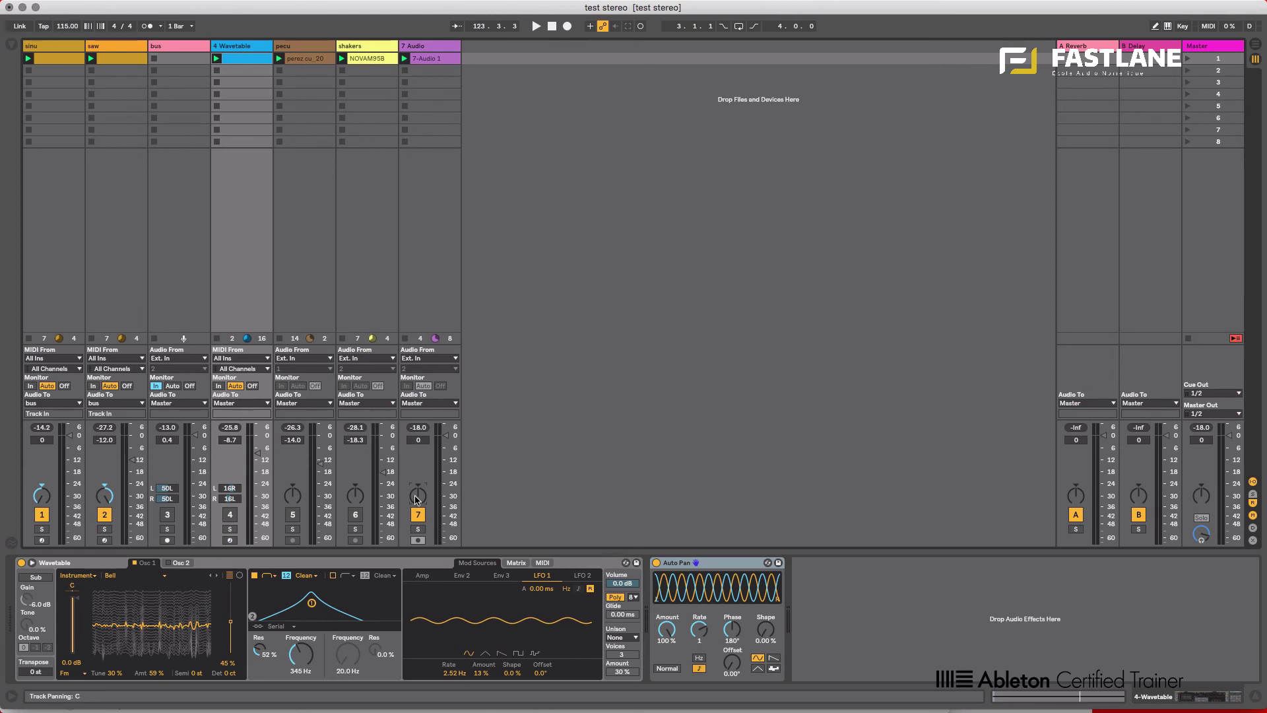
pyautogui.click(293, 514)
pyautogui.click(294, 515)
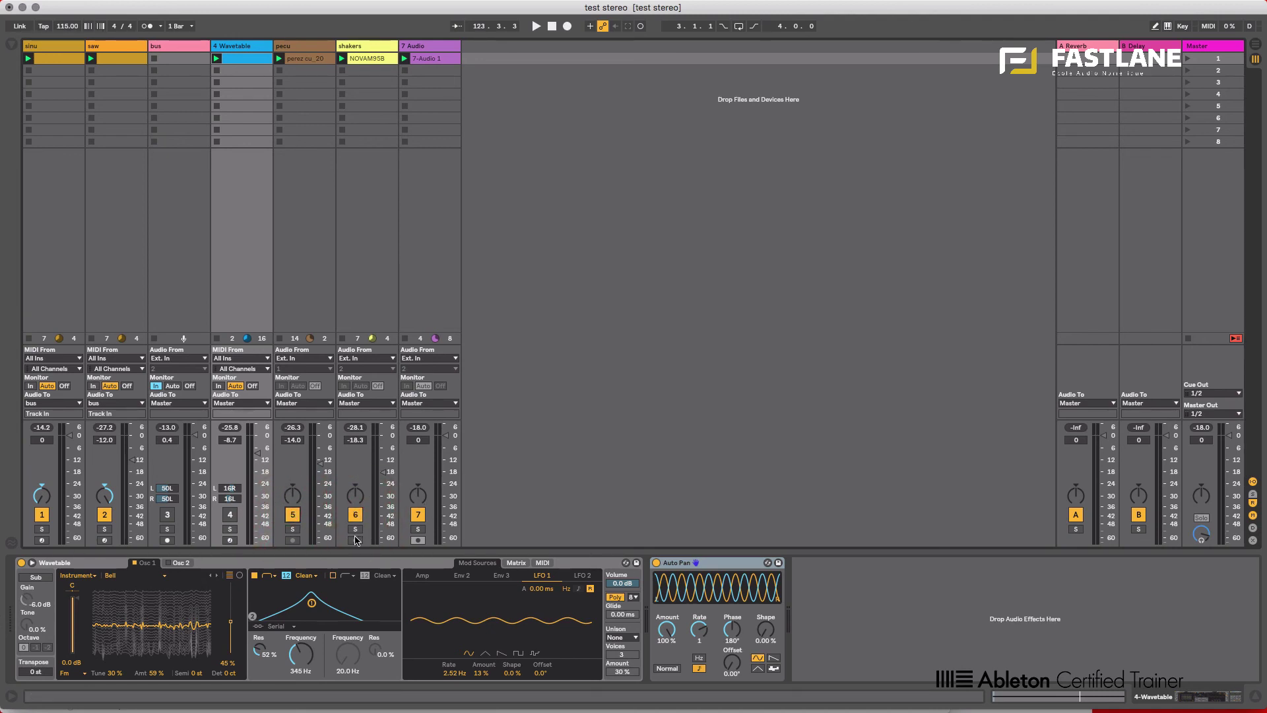
# - Switch 7 Audio to split stereo panning and set its left side to 13L during playback
pyautogui.rightClick(420, 496)
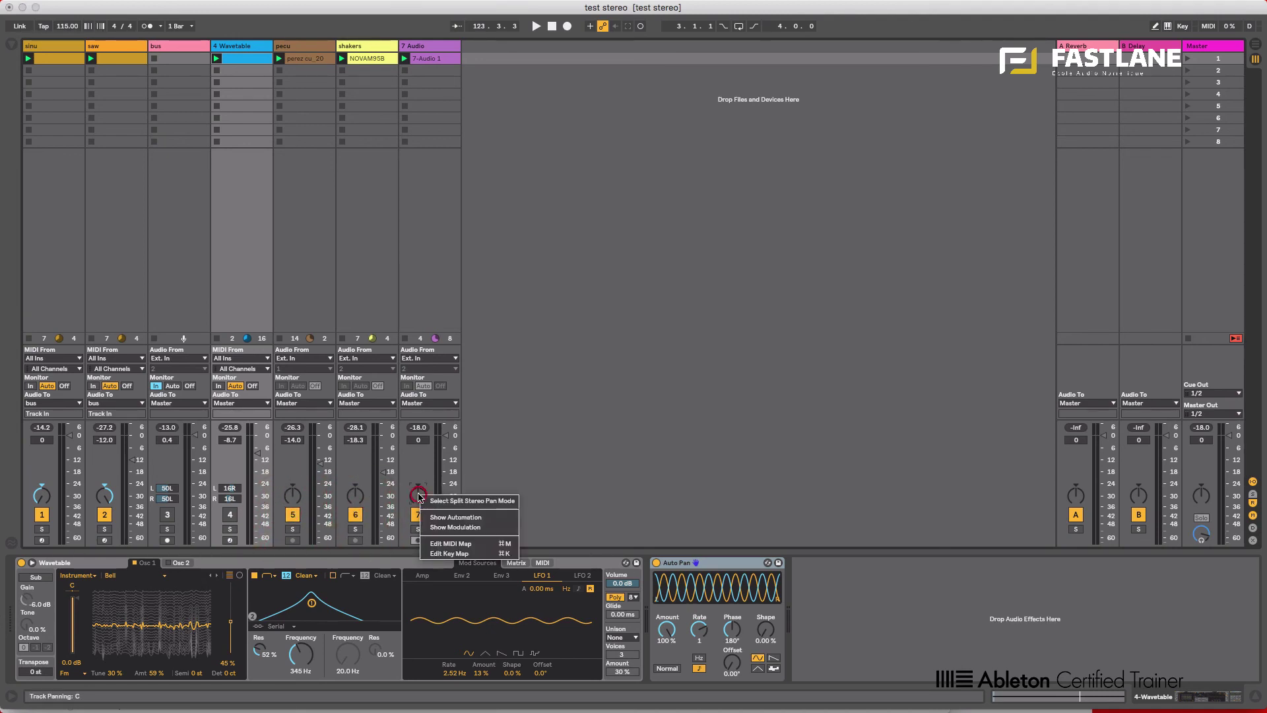
pyautogui.click(455, 501)
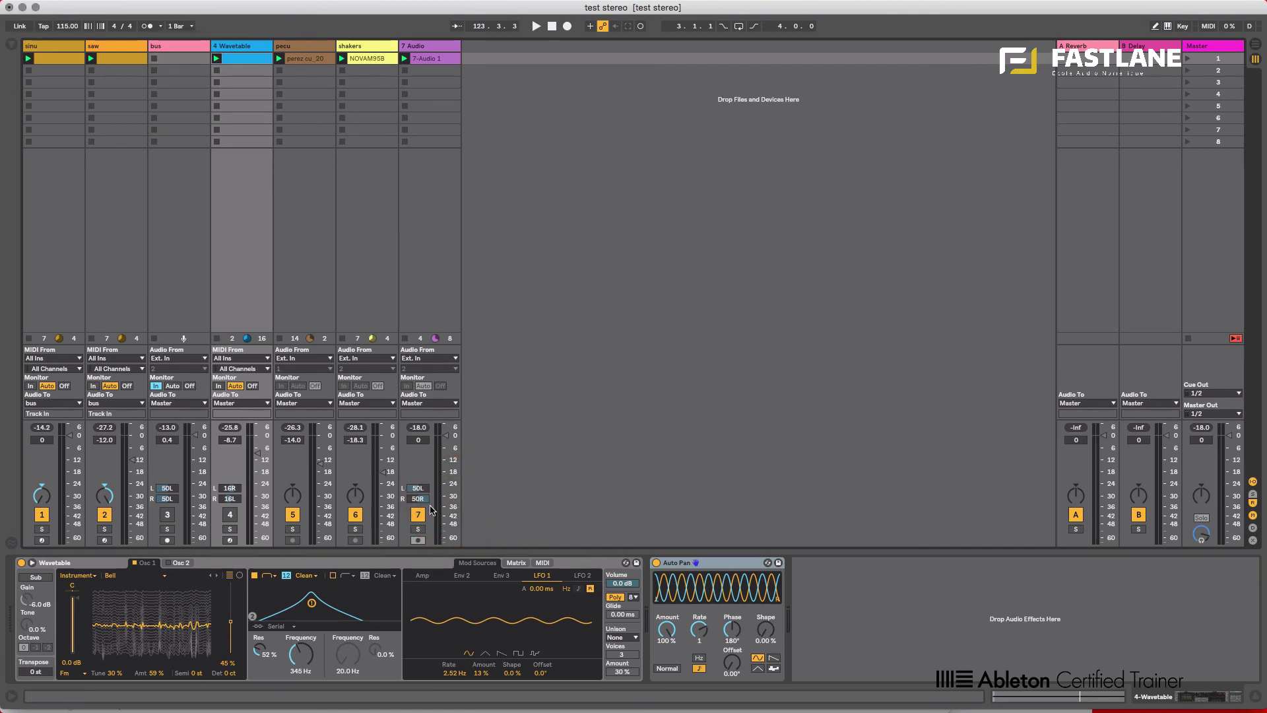
pyautogui.press('space')
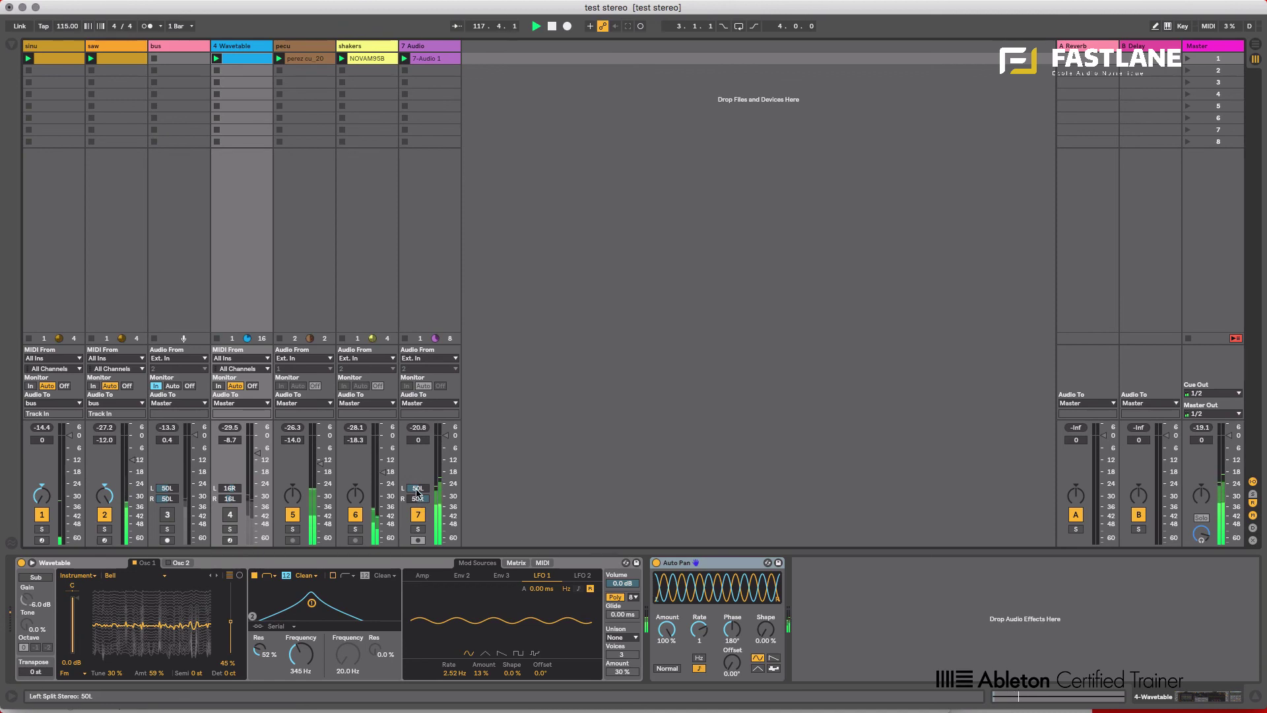
pyautogui.moveTo(417, 492)
pyautogui.mouseDown()
pyautogui.moveTo(417, 474)
pyautogui.moveTo(417, 500)
pyautogui.moveTo(414, 490)
pyautogui.mouseUp()
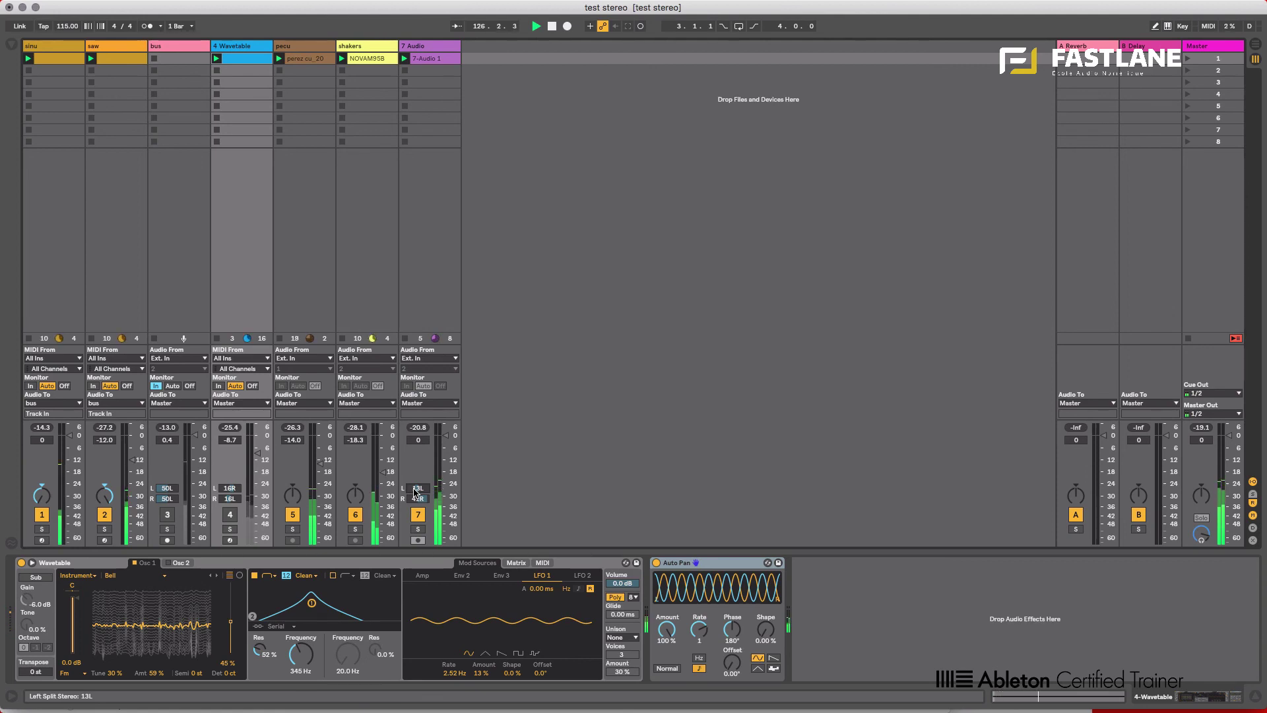
pyautogui.press('space')
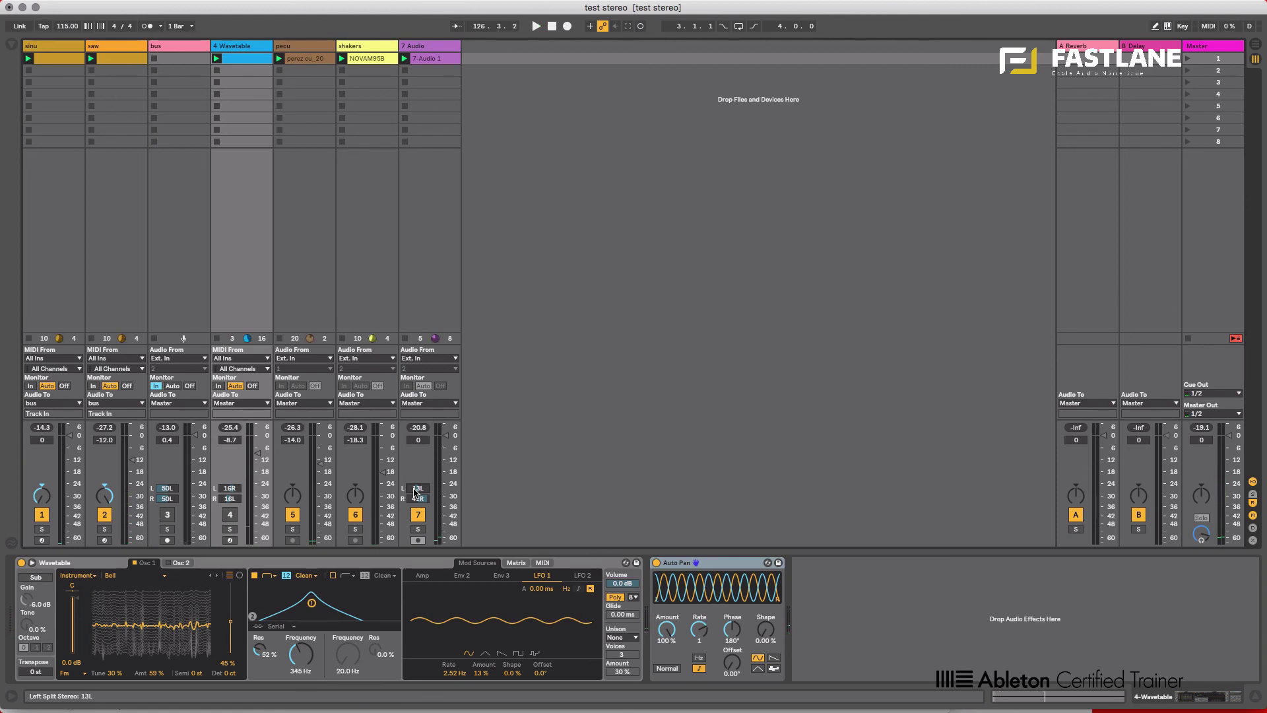